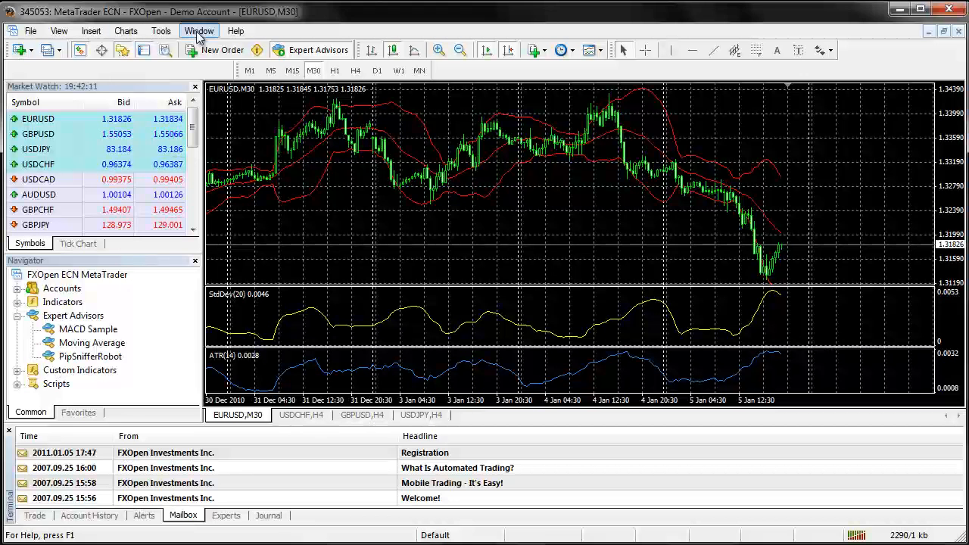
Switch to the GBPUSD,H4 chart and close it
click(32, 33)
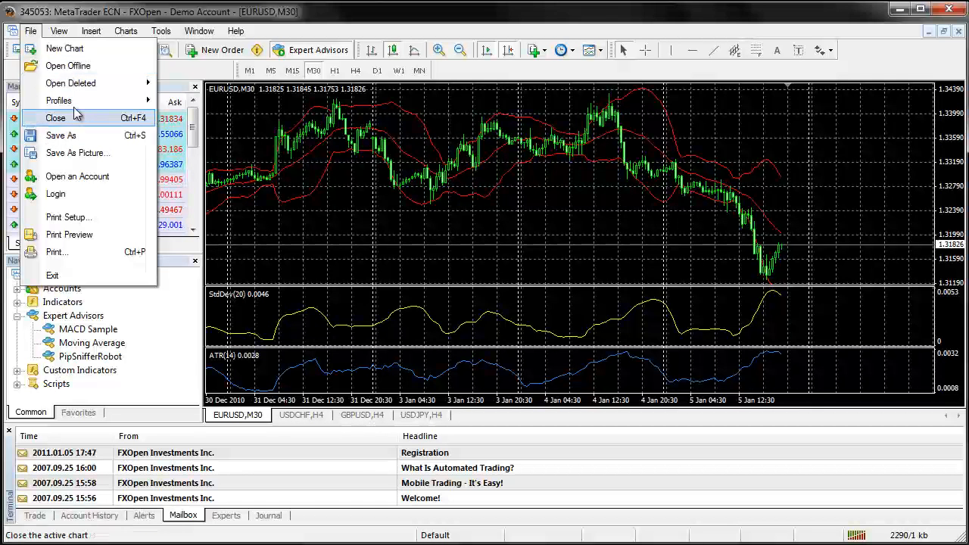
mouse_move(76, 112)
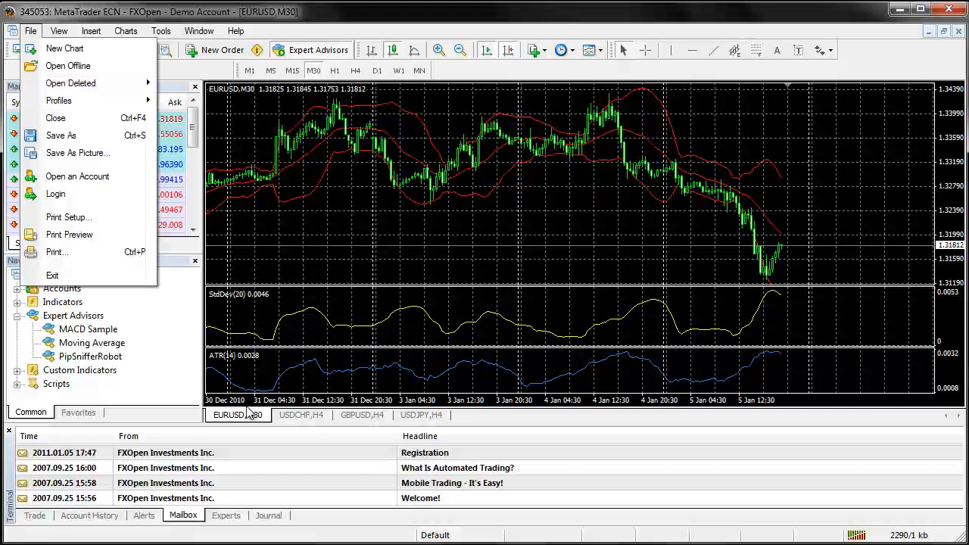
click(362, 418)
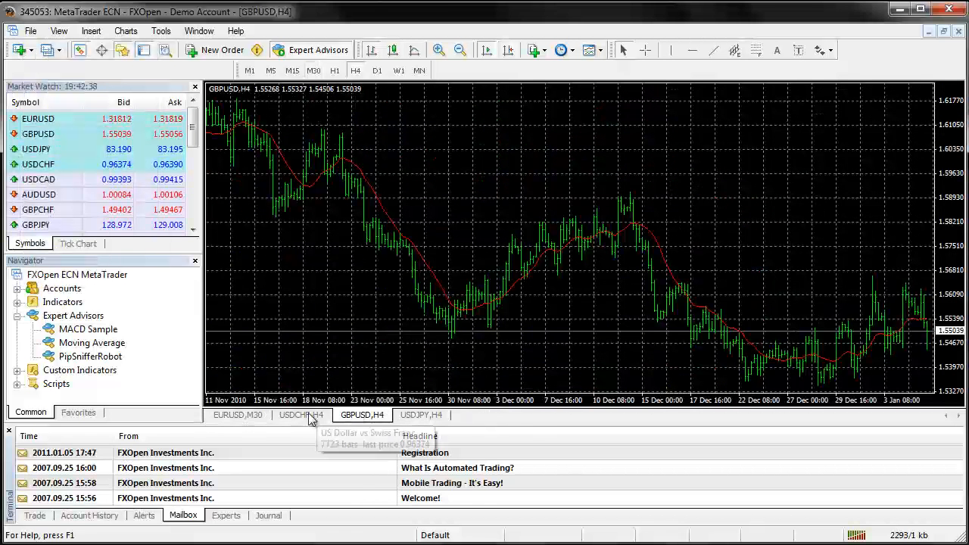
right_click(364, 421)
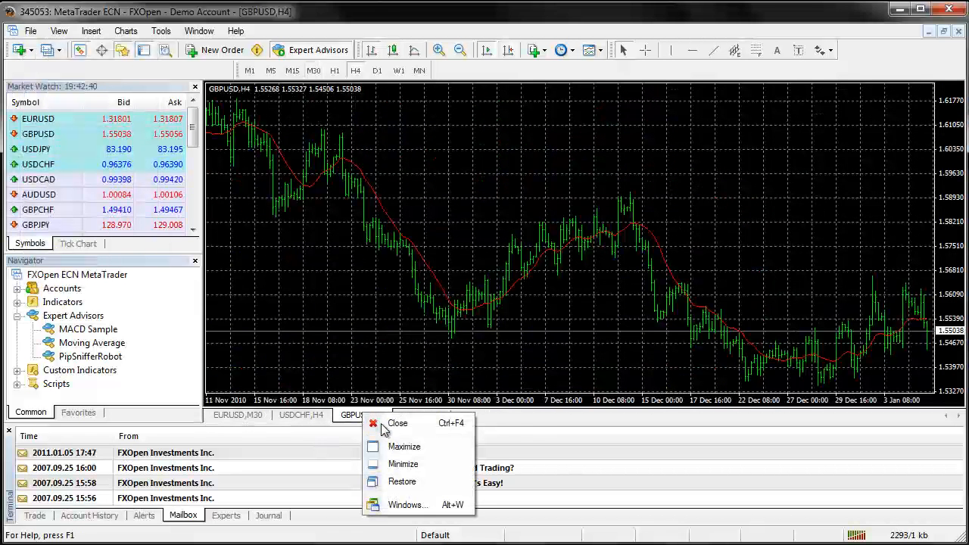
click(383, 425)
Reopen the deleted GBPUSD,H4 chart
click(30, 32)
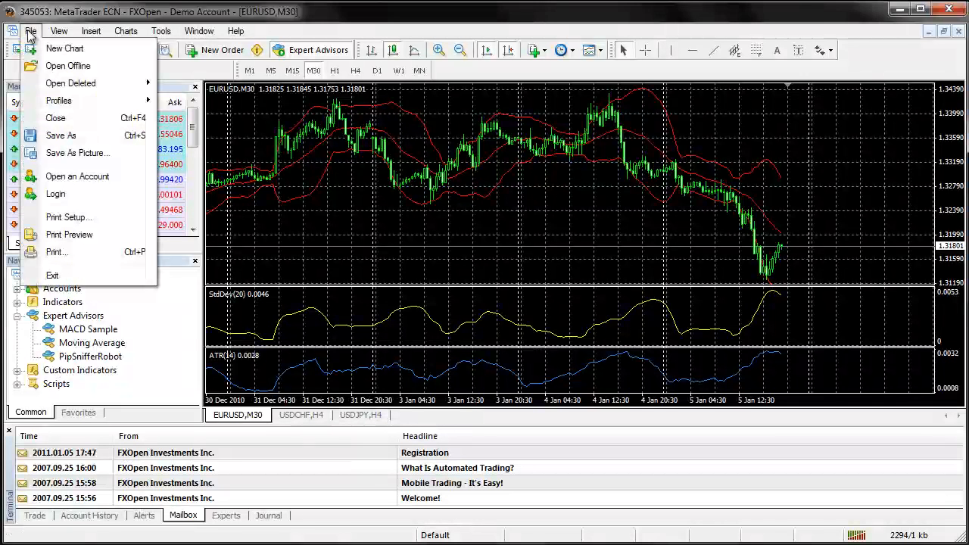
mouse_move(57, 84)
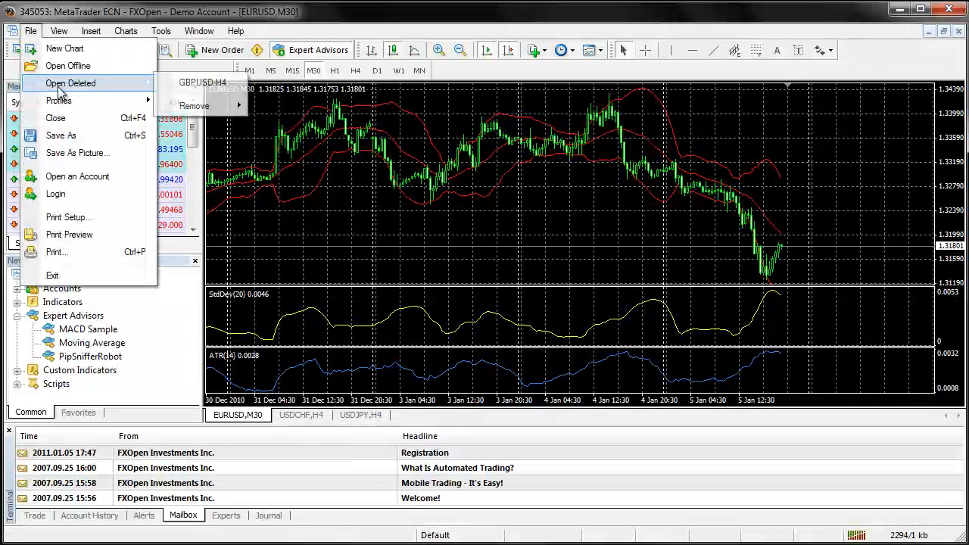
click(203, 84)
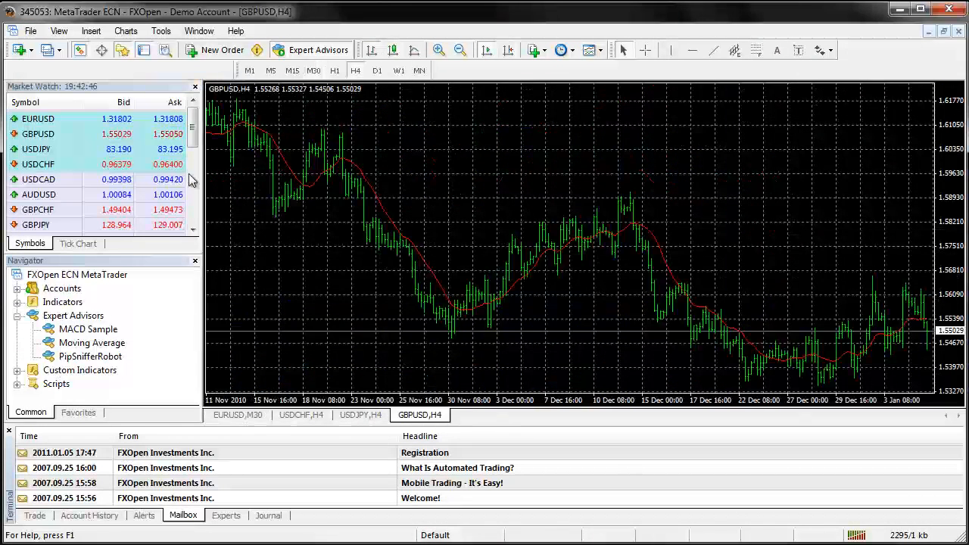
click(32, 31)
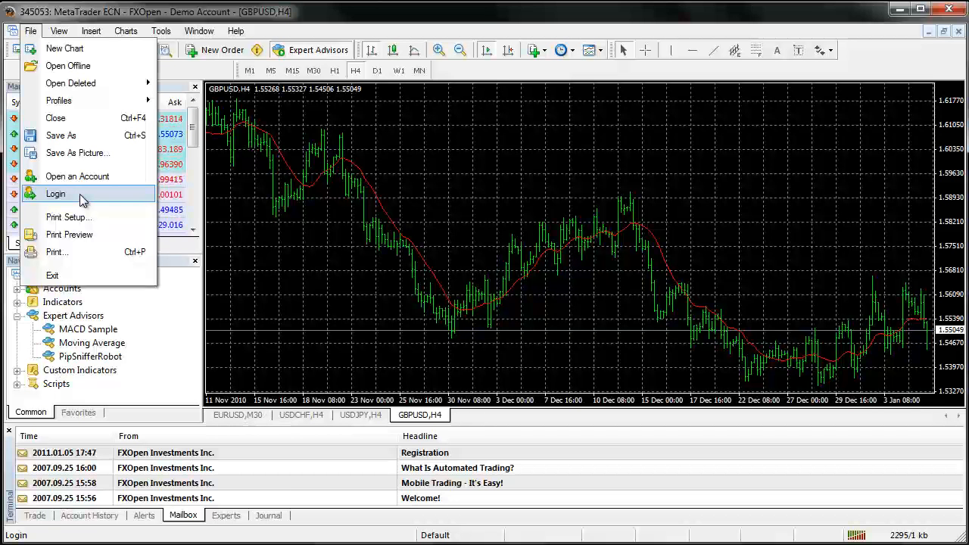
click(405, 201)
scroll(404, 201, up, 3)
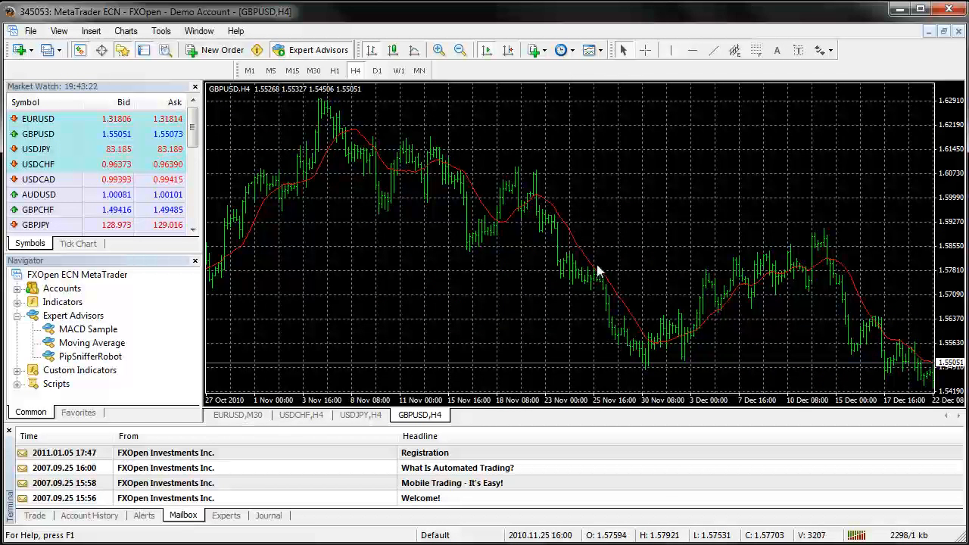
scroll(545, 227, down, 3)
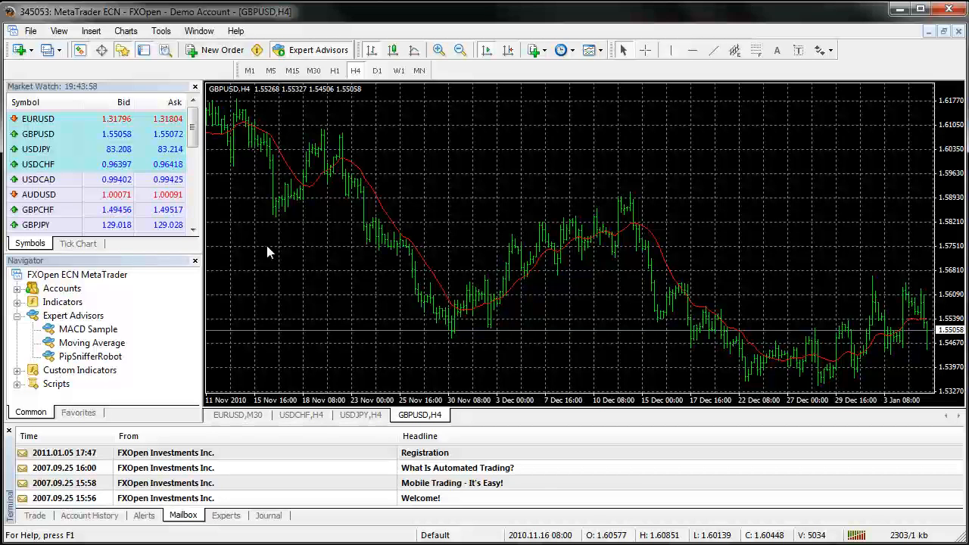
Hide the Line Studies toolbar
click(32, 36)
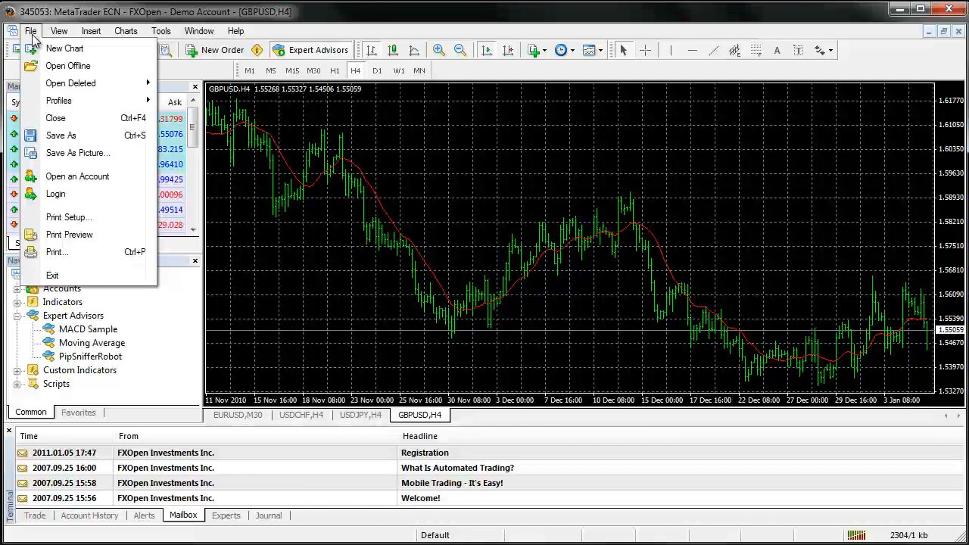
mouse_move(63, 38)
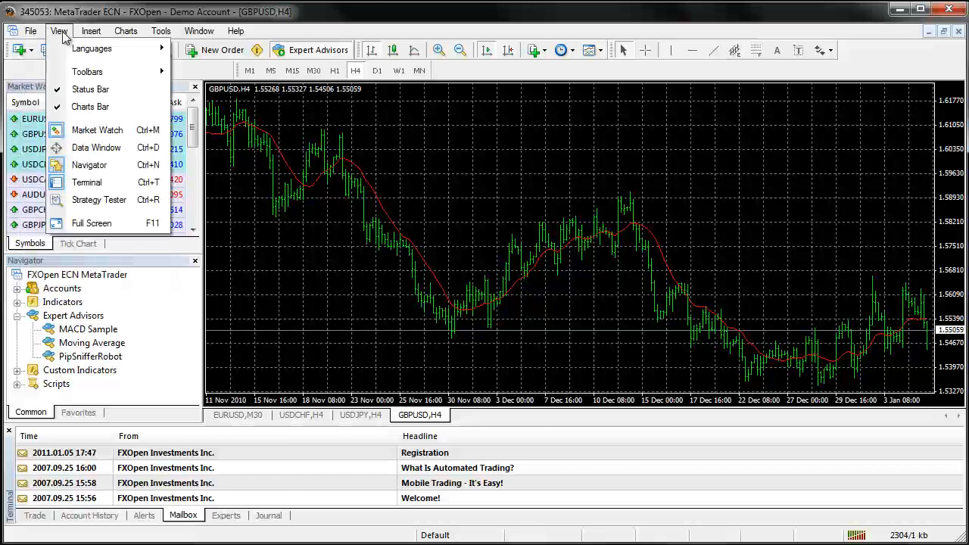
mouse_move(76, 53)
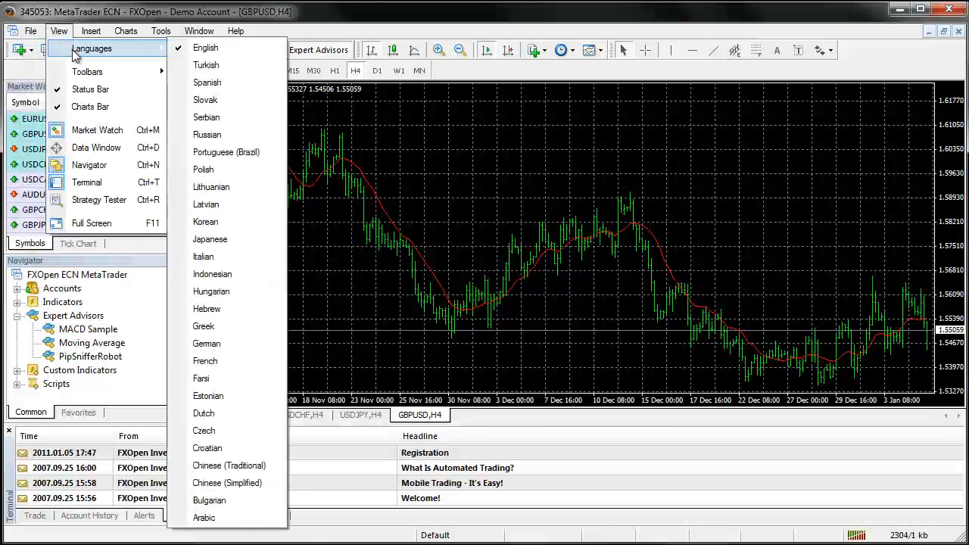
mouse_move(82, 79)
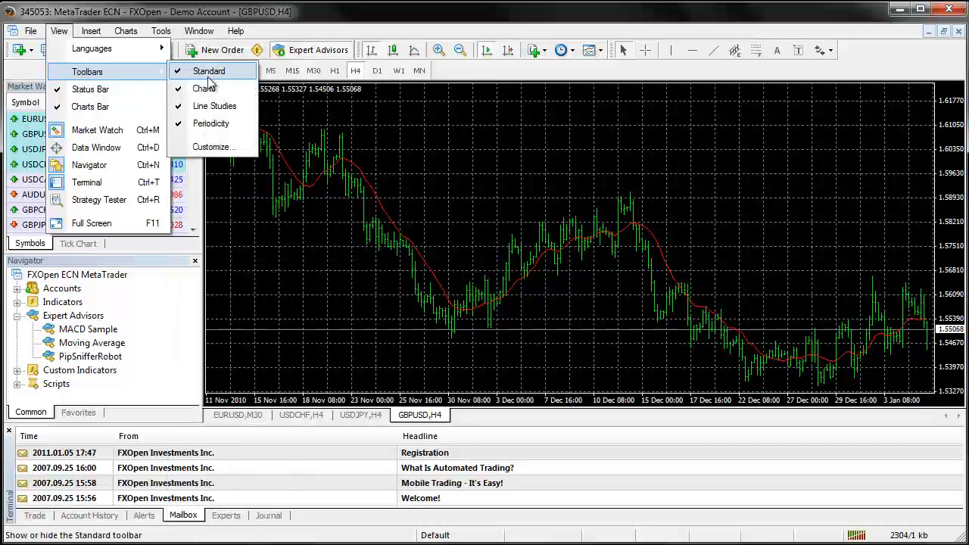
click(209, 108)
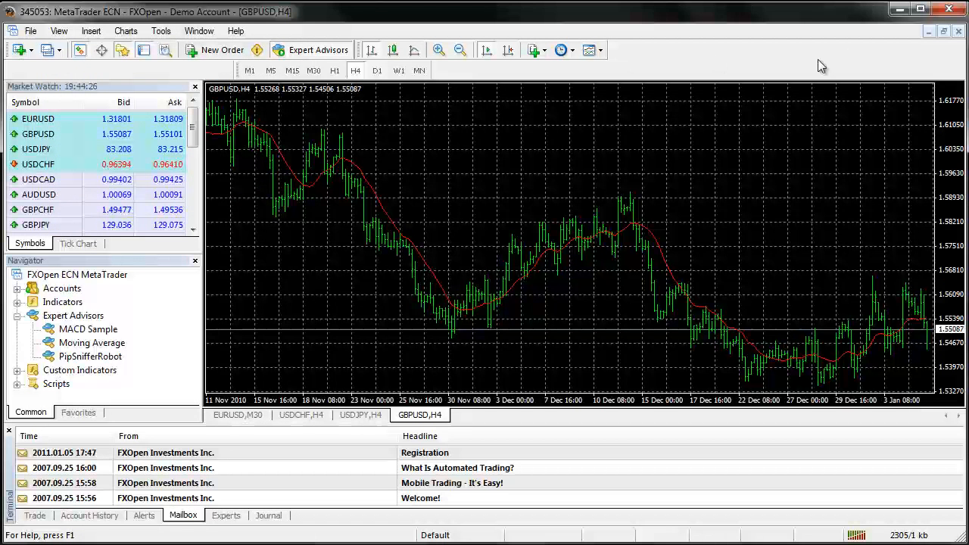
Show the Line Studies toolbar again
click(59, 31)
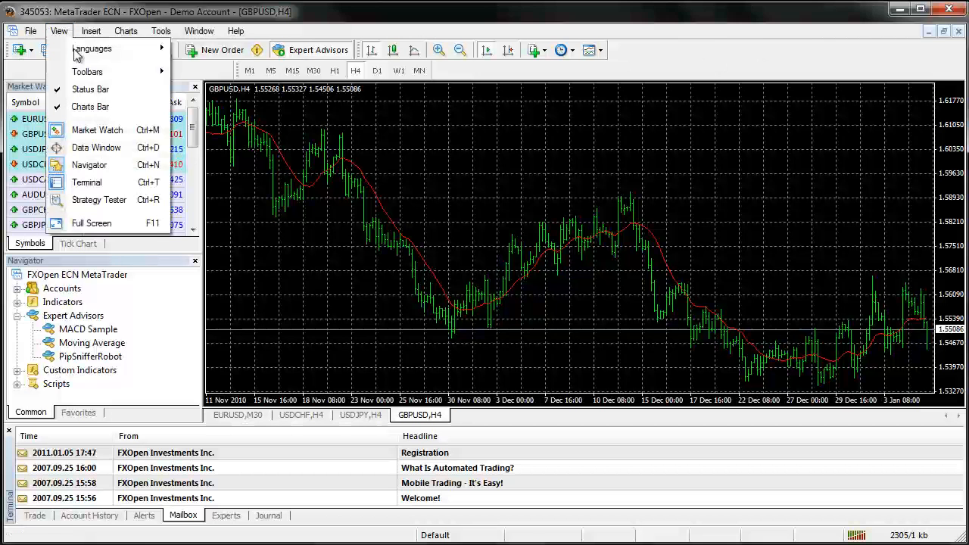
mouse_move(98, 74)
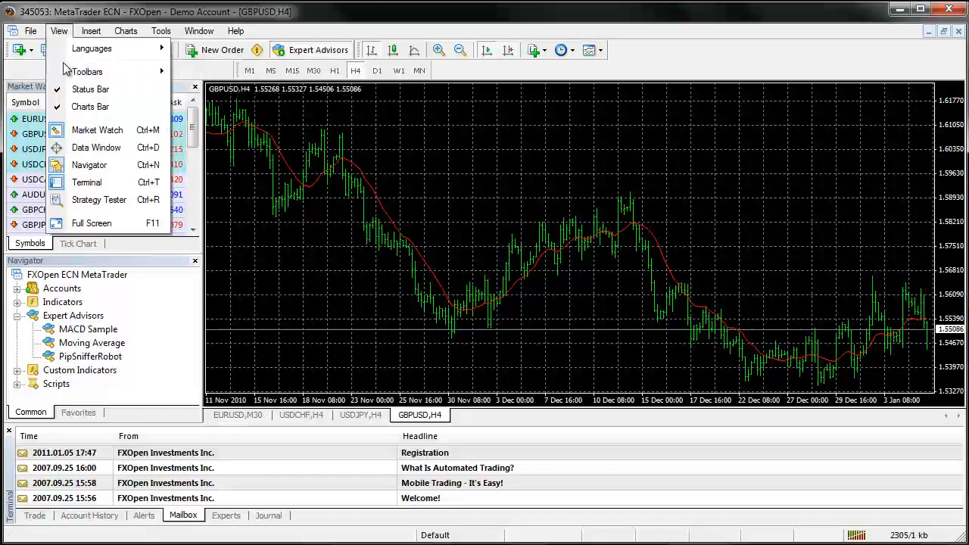
click(242, 107)
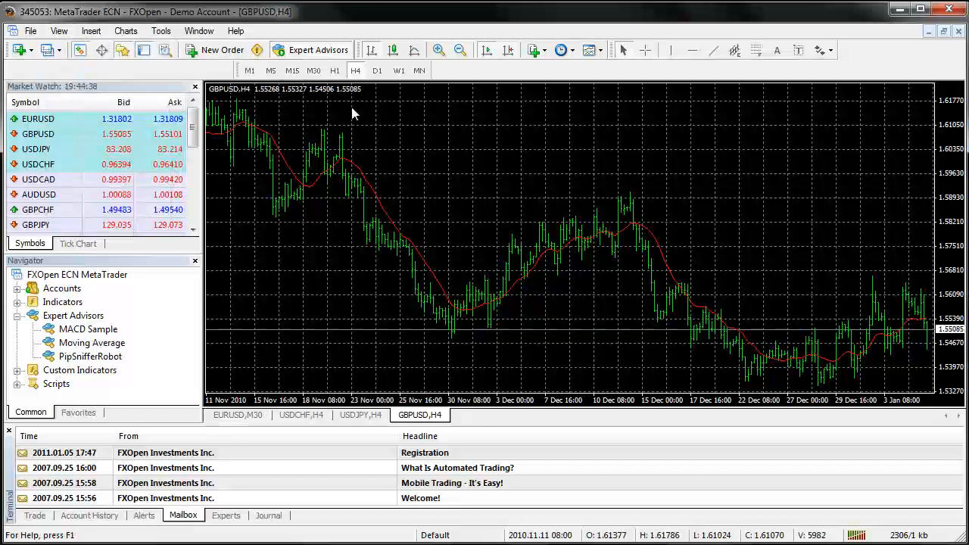
Open the toolbar customization, review its available and selected commands, and close it without changes
click(62, 34)
mouse_move(87, 72)
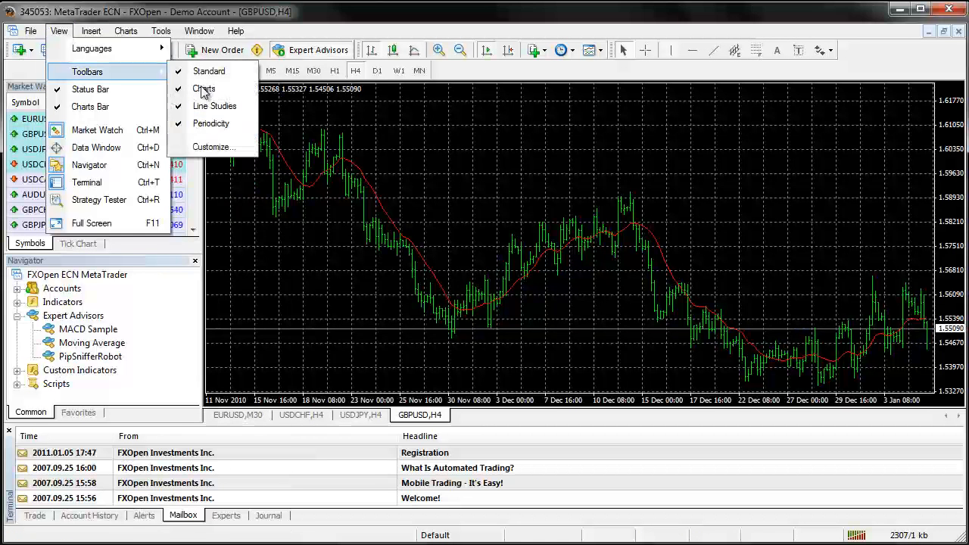
click(216, 148)
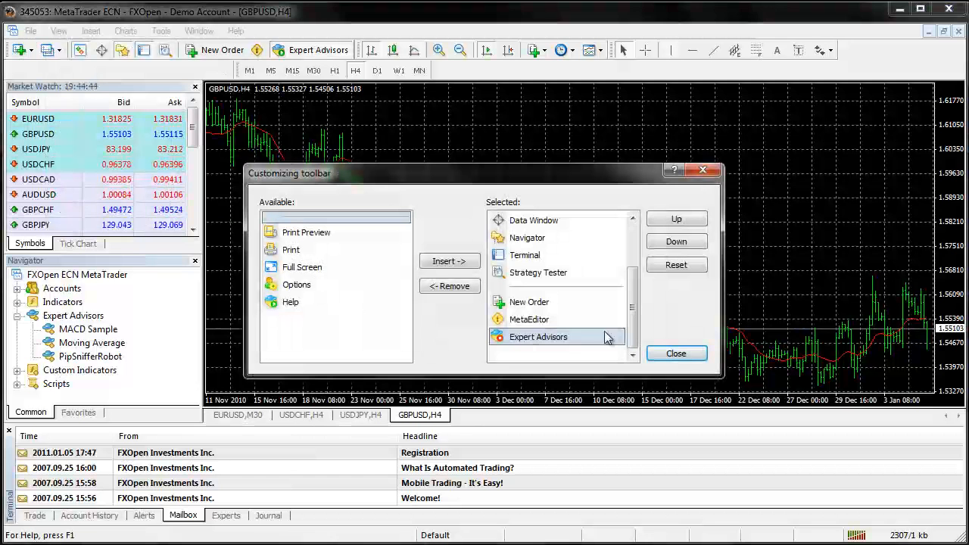
scroll(632, 325, up, 2)
scroll(632, 325, down, 2)
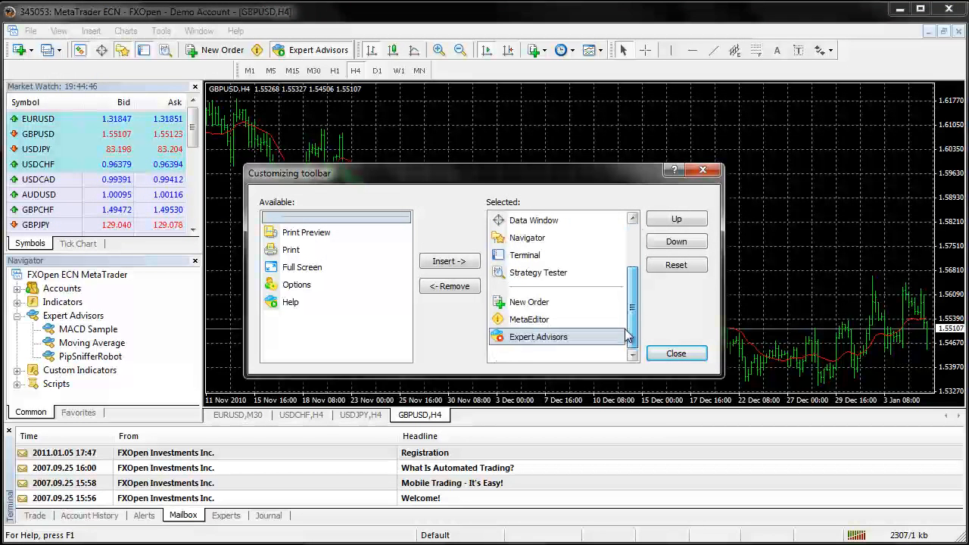
click(676, 353)
Hide the Market Watch window and bring it back
click(59, 31)
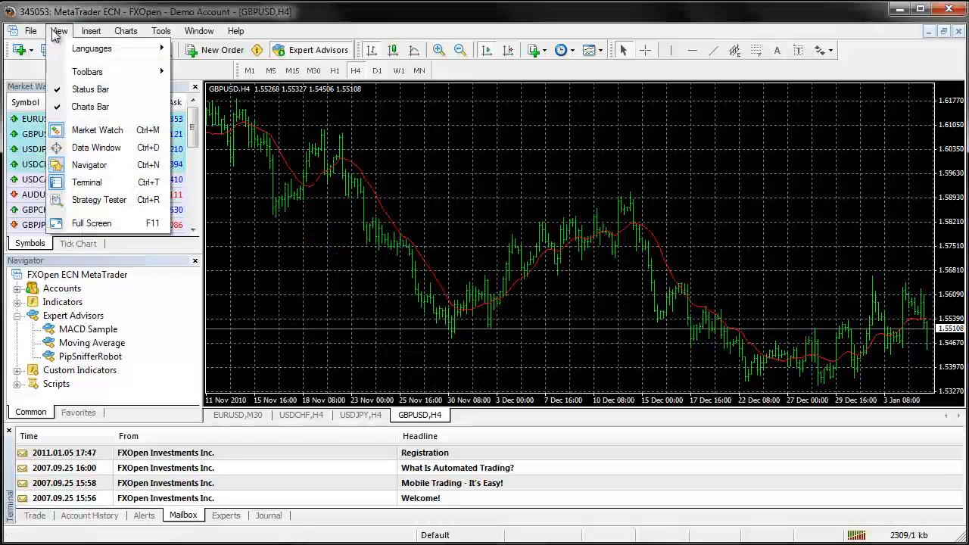
click(106, 130)
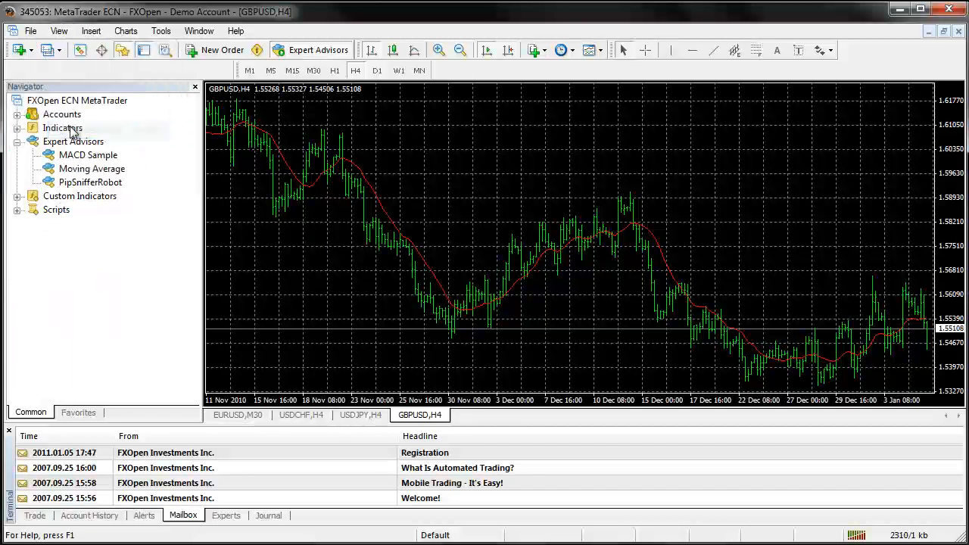
click(59, 31)
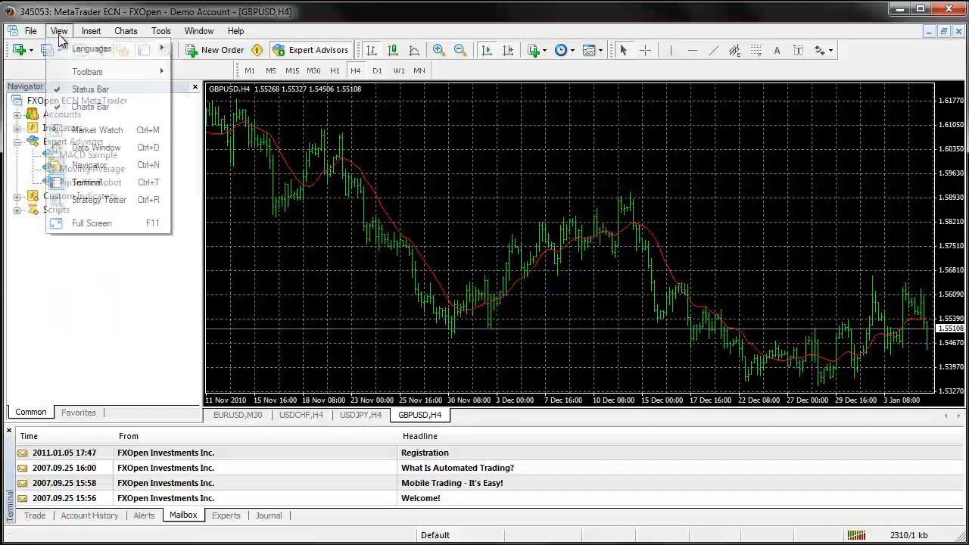
click(86, 132)
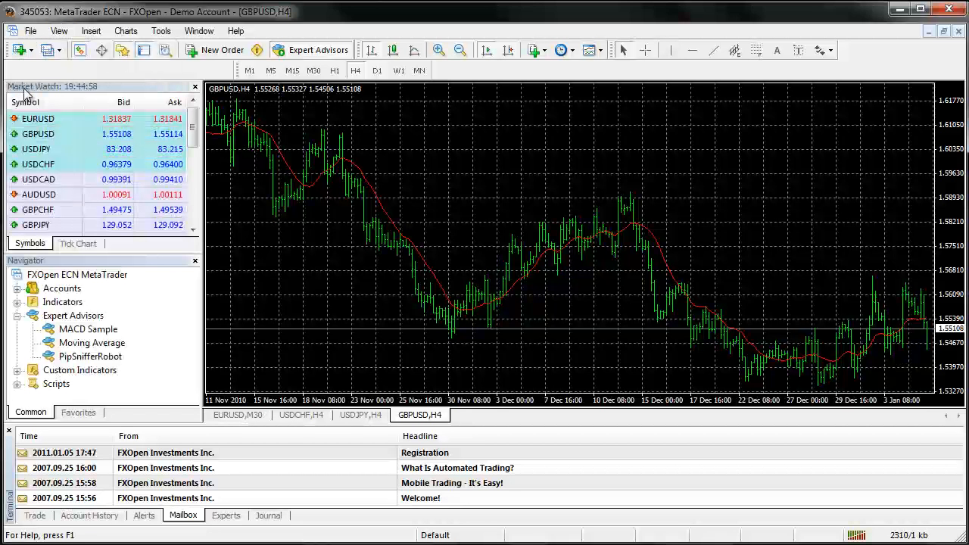
Display the Data Window to view the price data of bars on the GBPUSD,H4 chart, and close it
click(59, 31)
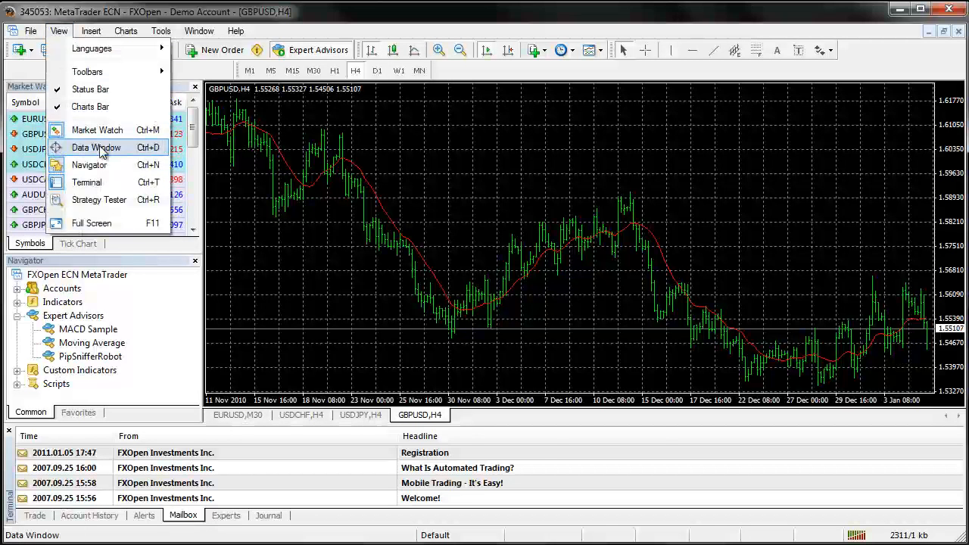
click(112, 149)
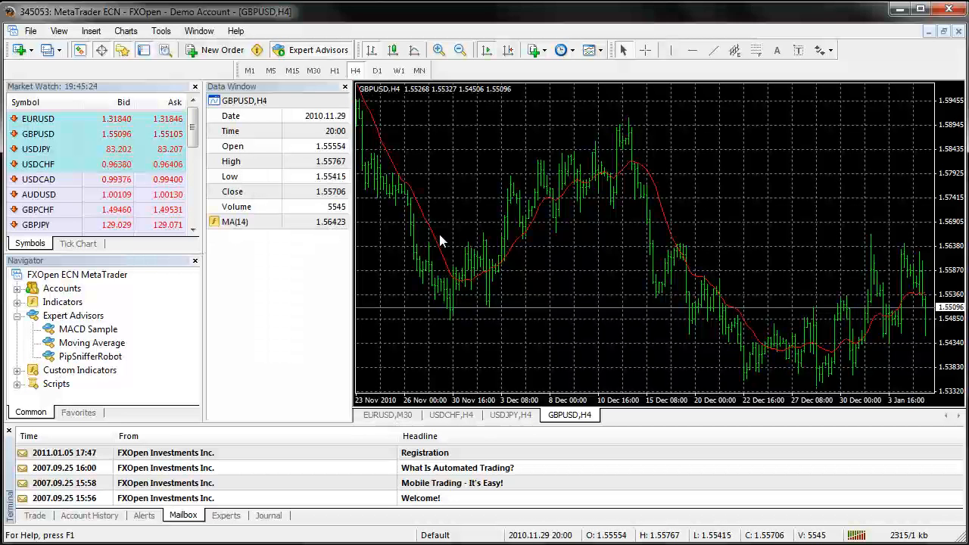
click(345, 88)
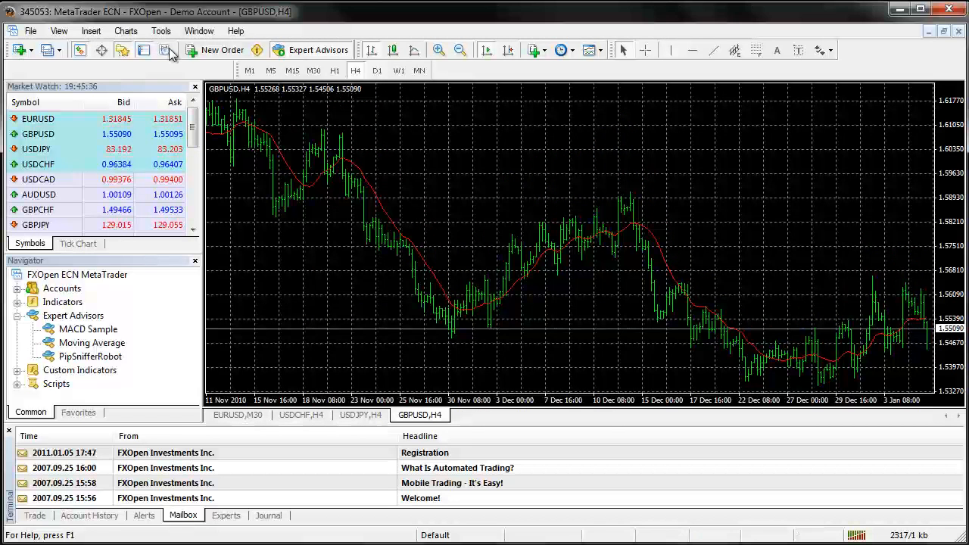
Hide the Market Watch, Navigator and Terminal windows to enlarge the chart area
click(91, 31)
mouse_move(62, 31)
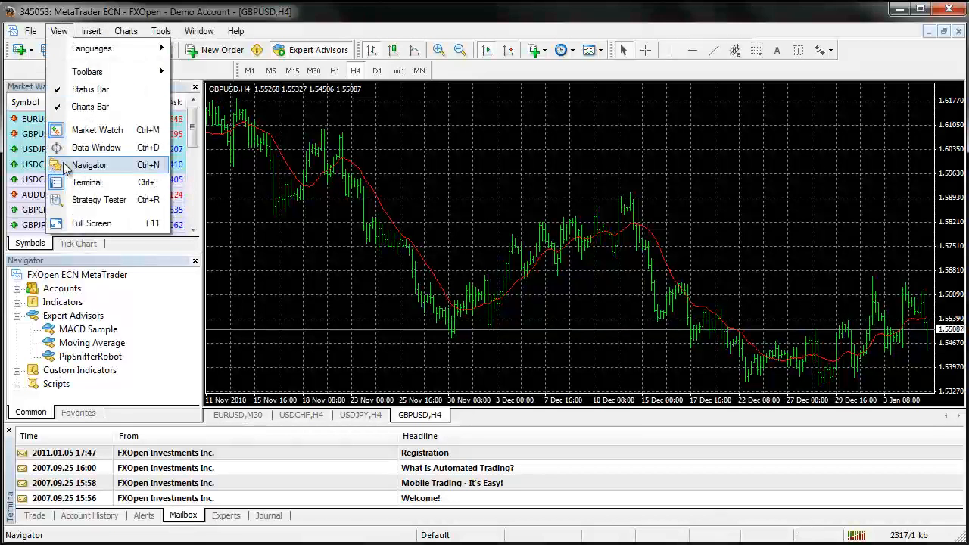
click(85, 136)
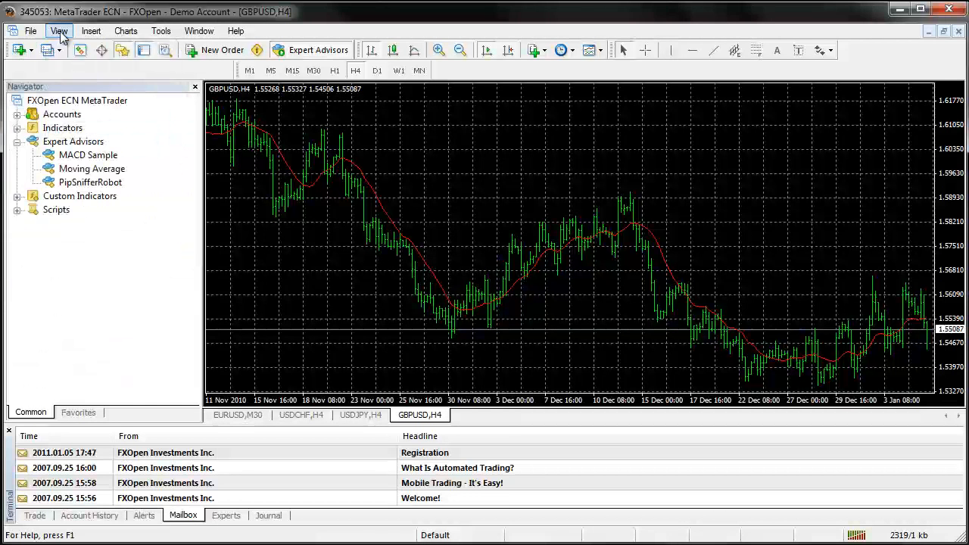
click(58, 31)
click(78, 166)
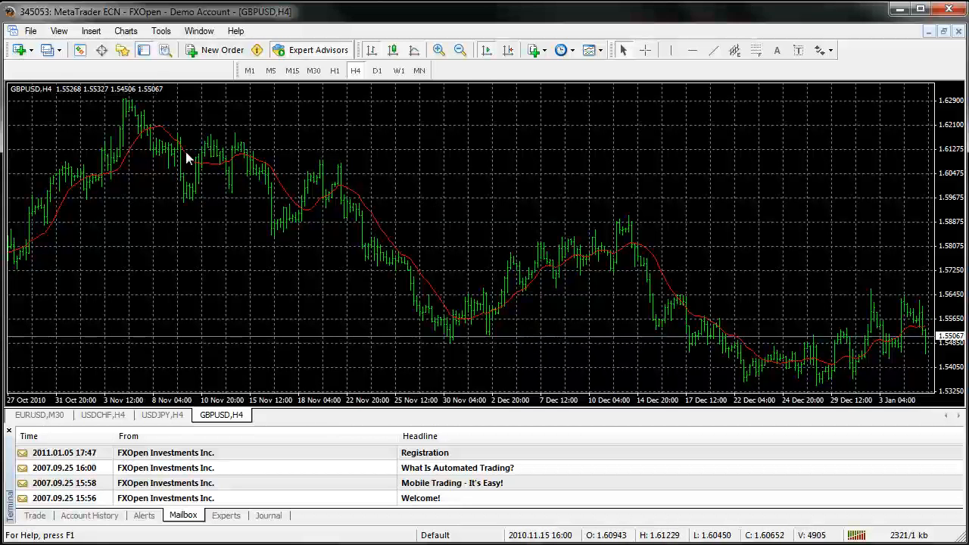
click(59, 31)
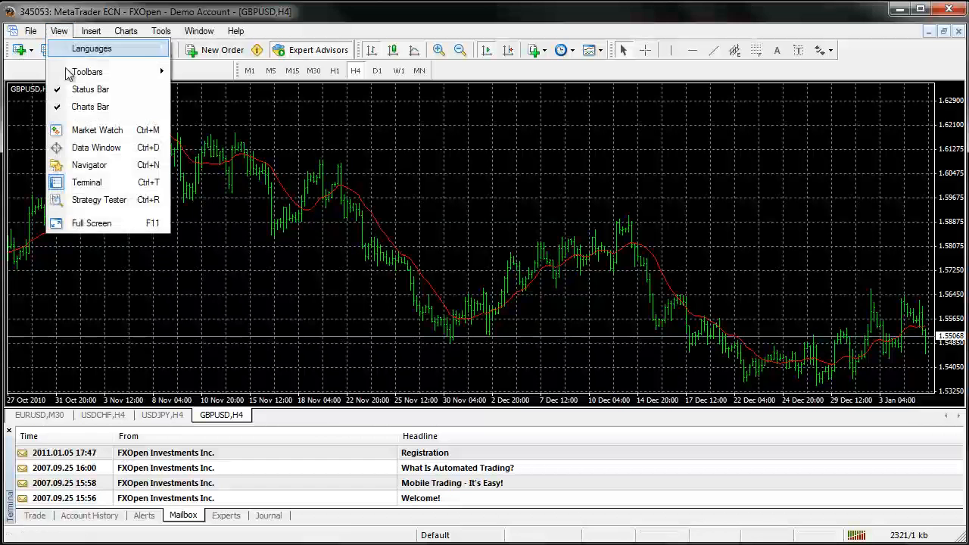
click(84, 186)
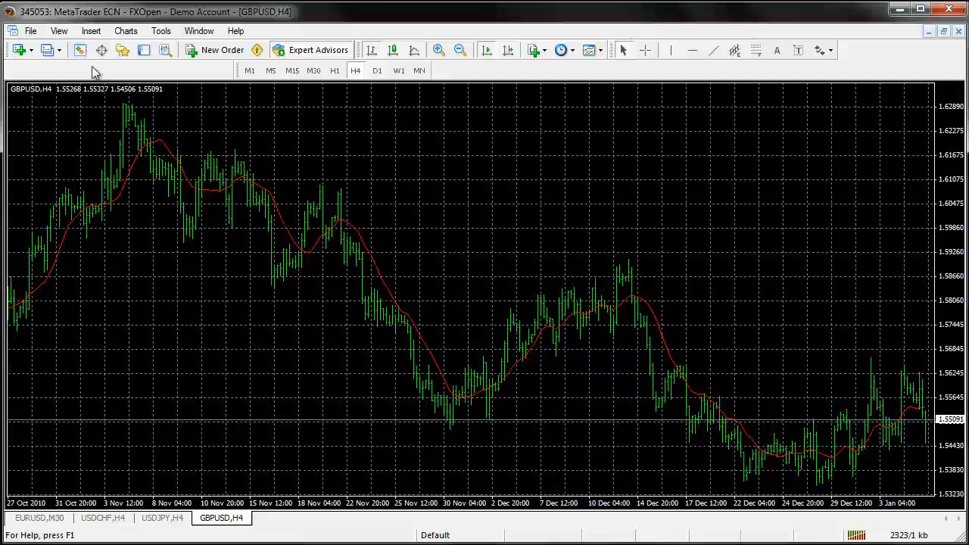
Show the Market Watch window again and select the GBPUSD symbol in it
click(59, 32)
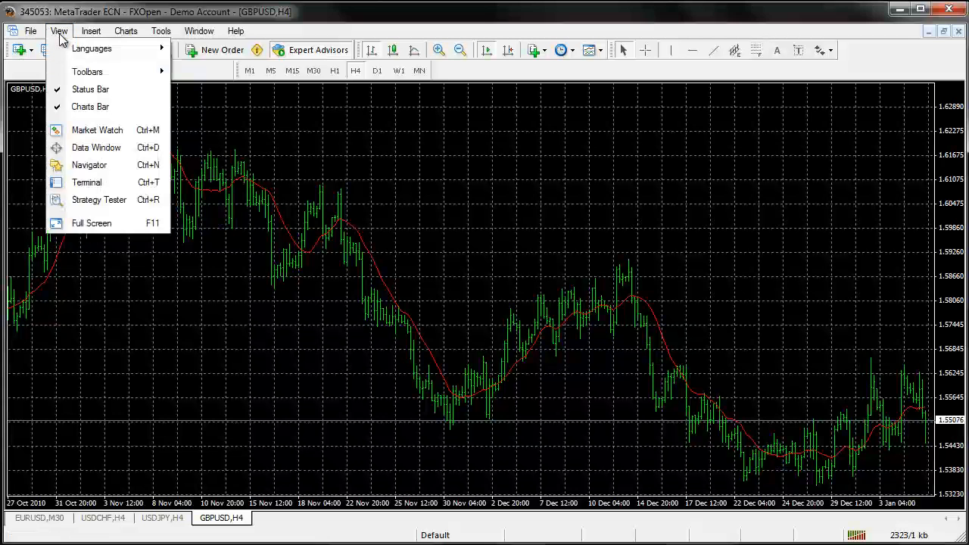
click(82, 130)
click(76, 137)
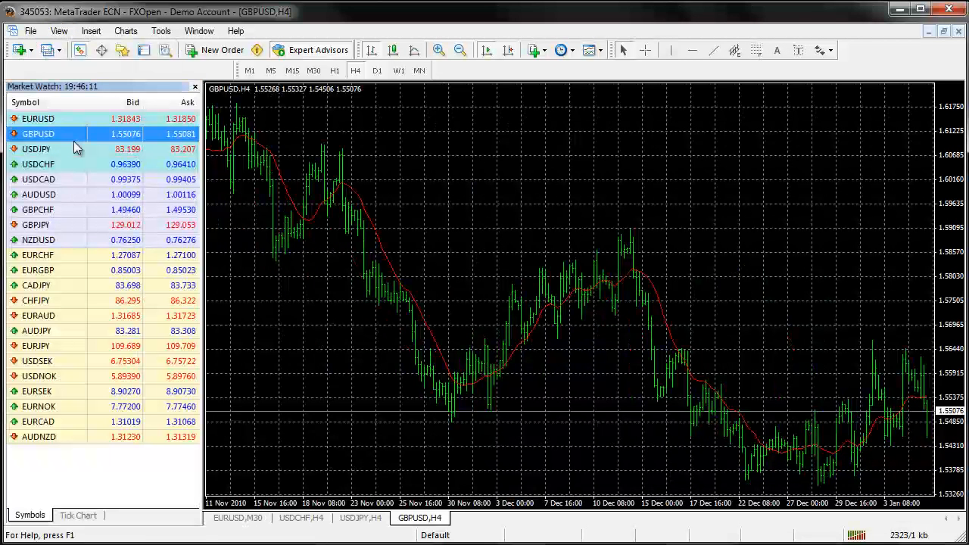
Bring up the commands of the GBPUSD symbol in Market Watch, dismiss them, and hide the Market Watch window
right_click(85, 138)
click(57, 136)
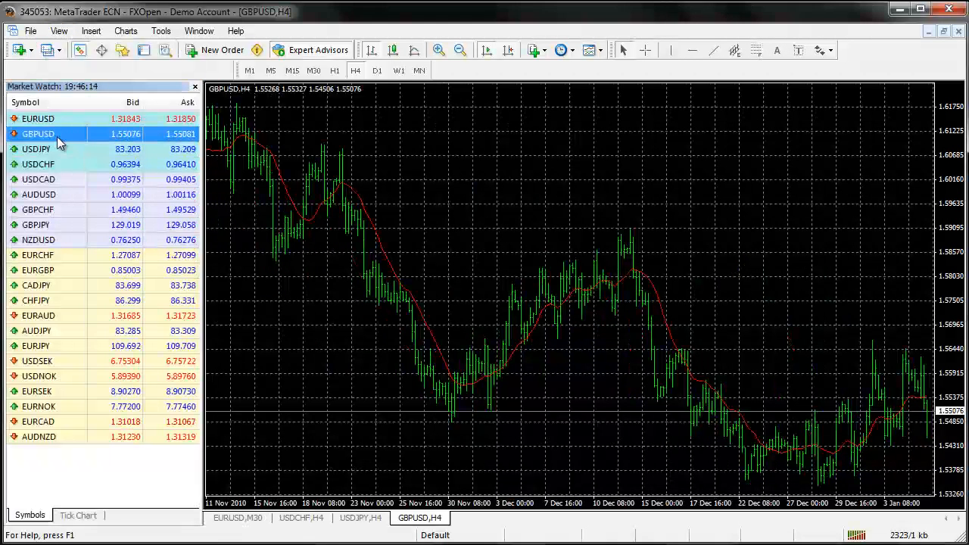
click(195, 87)
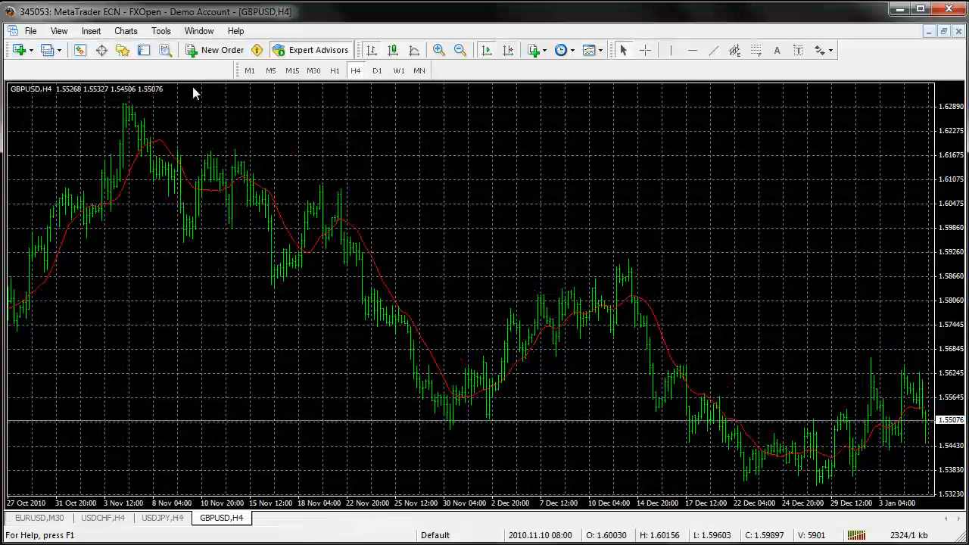
Insert the Average True Range indicator with period 14 on the GBPUSD,H4 chart, using the DodgerBlue line style
click(61, 32)
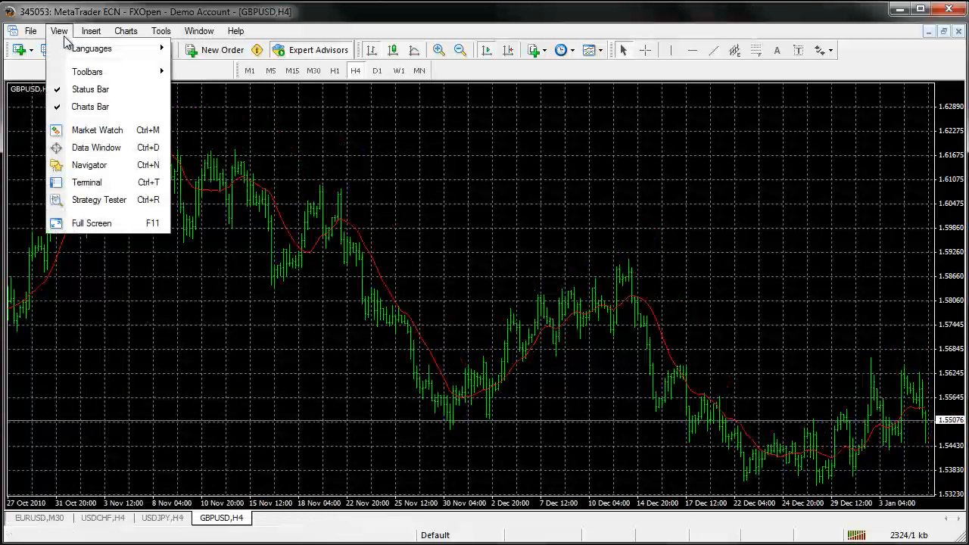
mouse_move(95, 36)
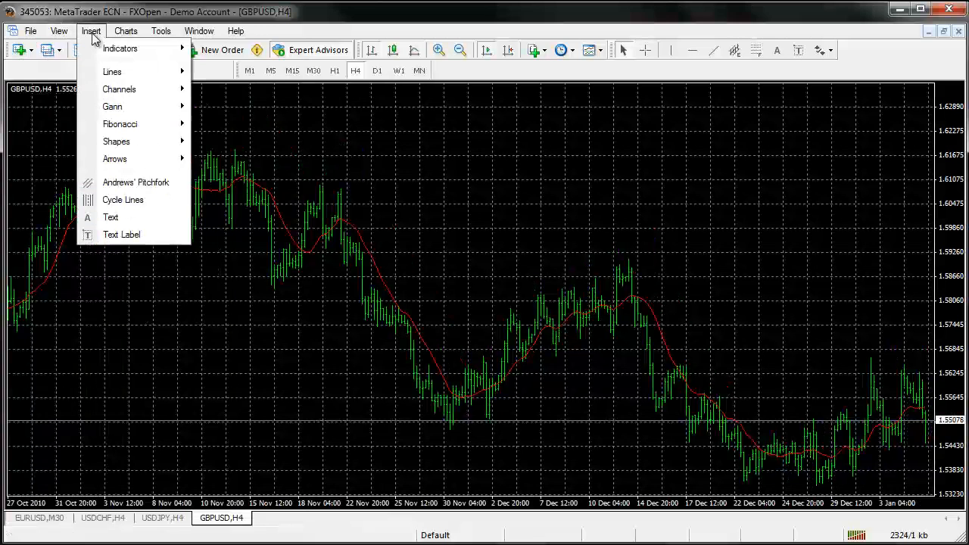
mouse_move(114, 54)
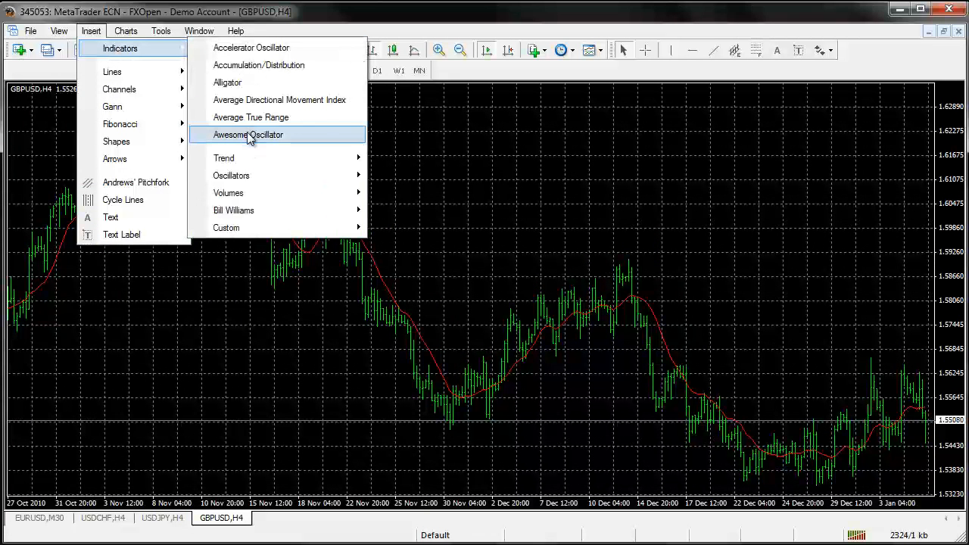
mouse_move(244, 184)
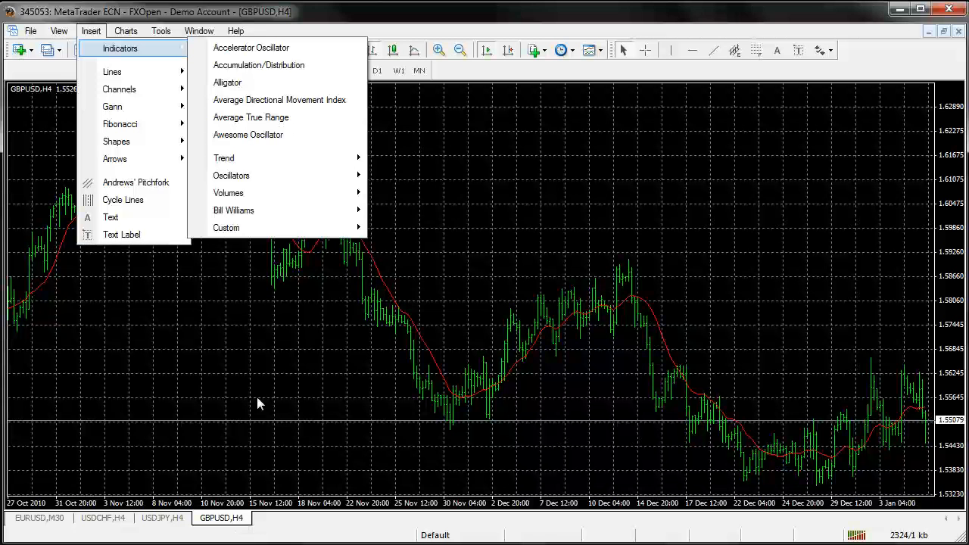
click(253, 118)
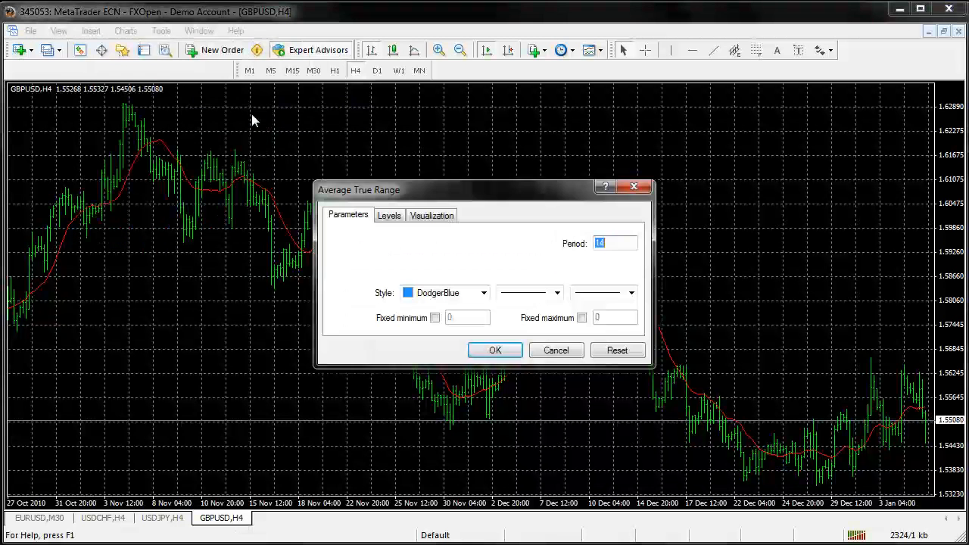
click(496, 350)
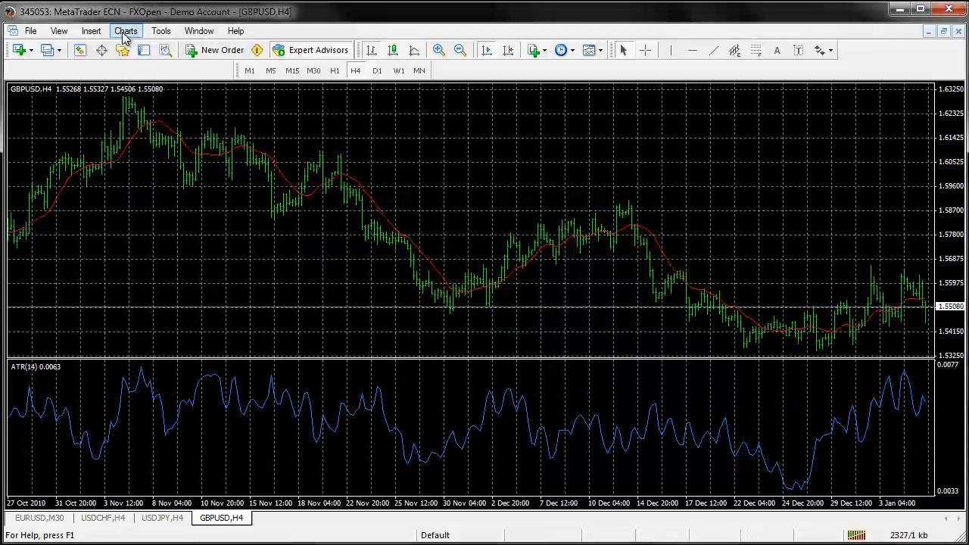
Delete the Average True Range indicator from the GBPUSD,H4 chart using its Indicators List, and close the list
click(100, 35)
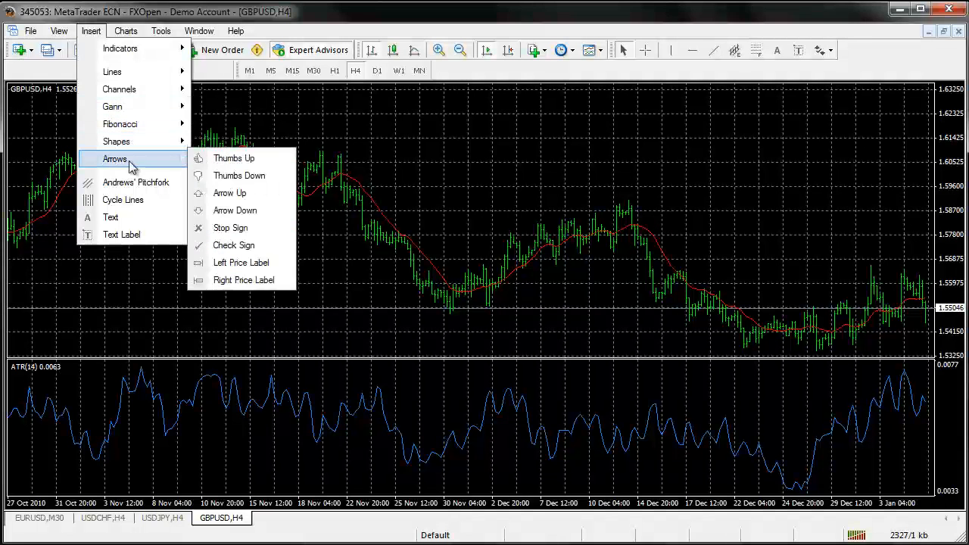
mouse_move(133, 146)
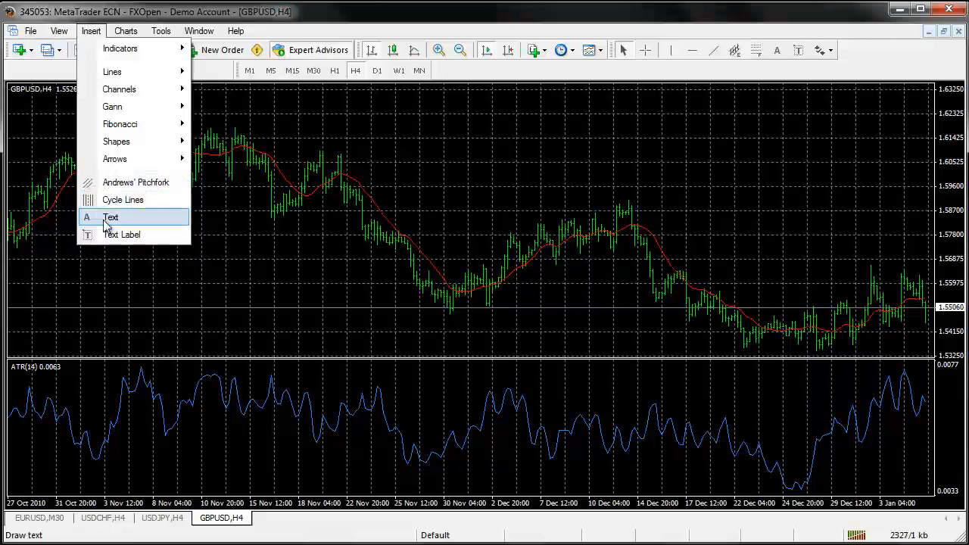
mouse_move(126, 32)
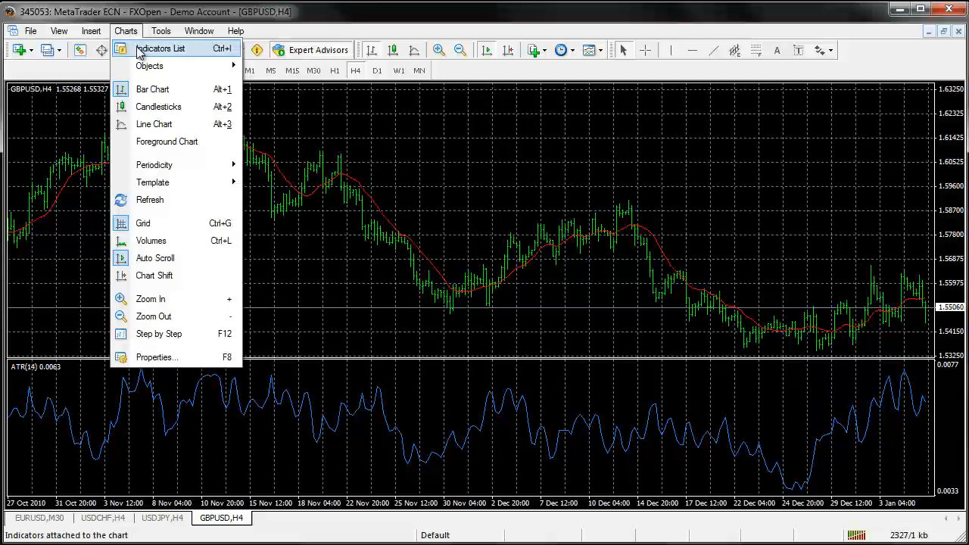
click(155, 50)
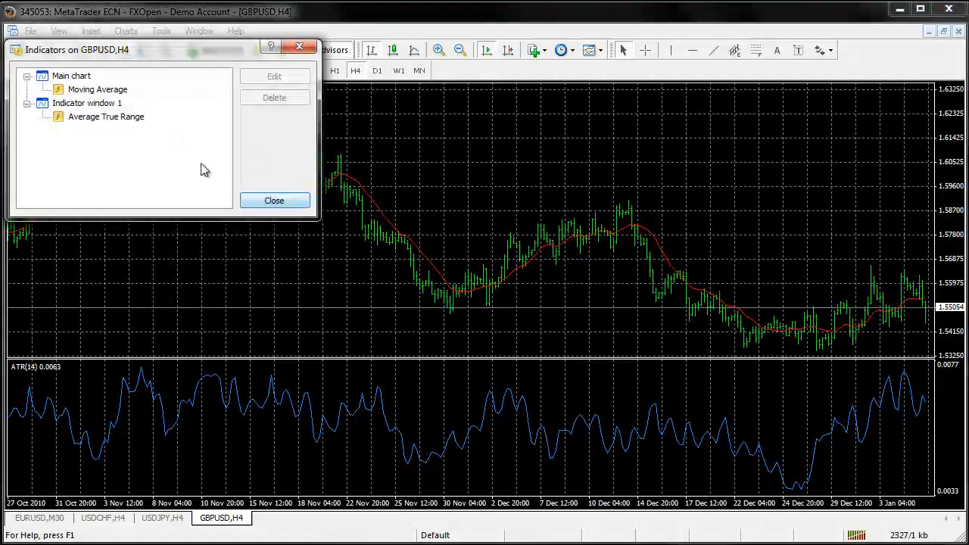
click(231, 206)
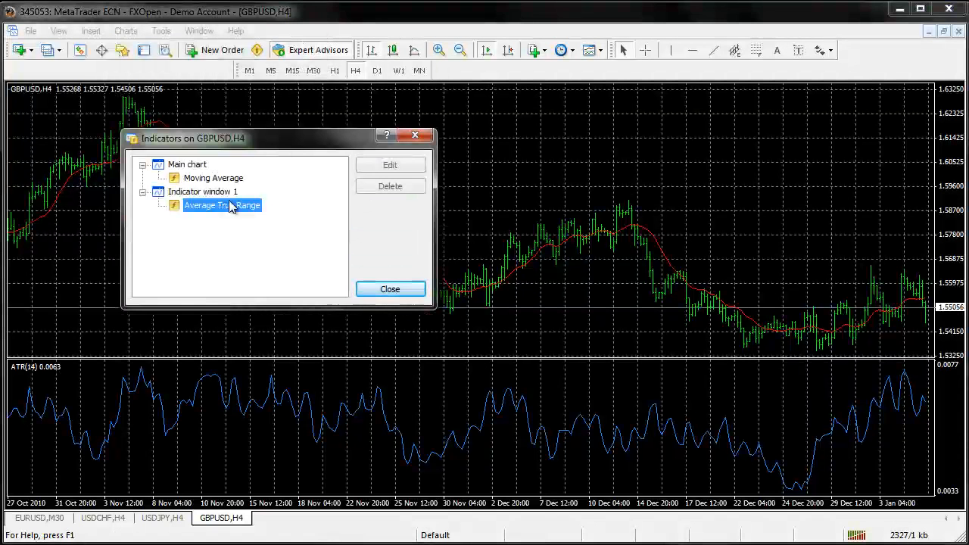
click(381, 187)
click(390, 288)
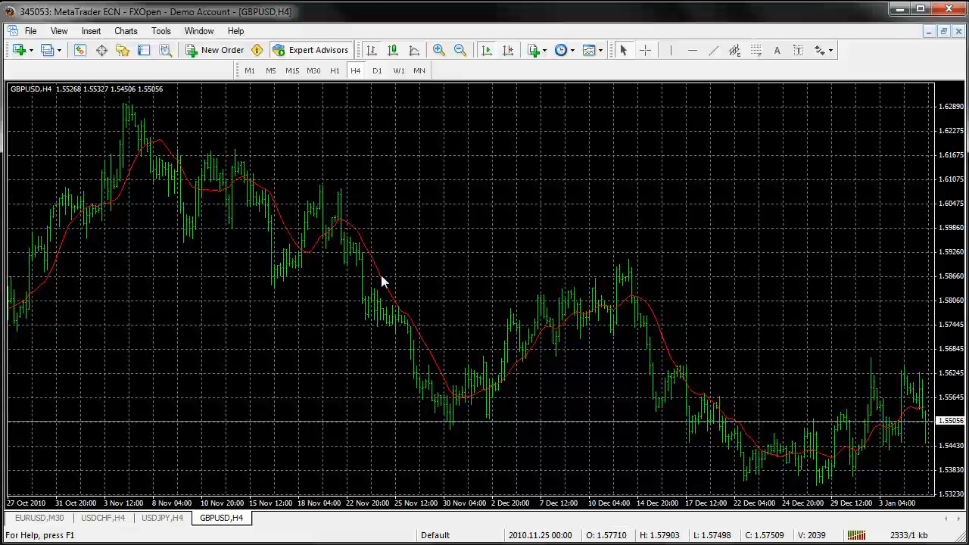
Open the properties of the Moving Average line on the chart, review its parameters and levels, and close them without changes
mouse_move(380, 278)
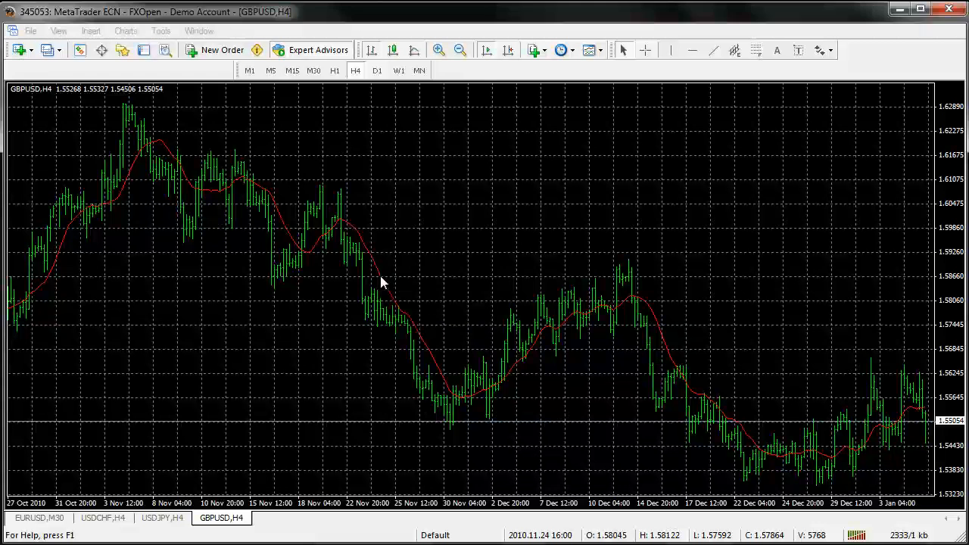
double_click(380, 275)
click(557, 350)
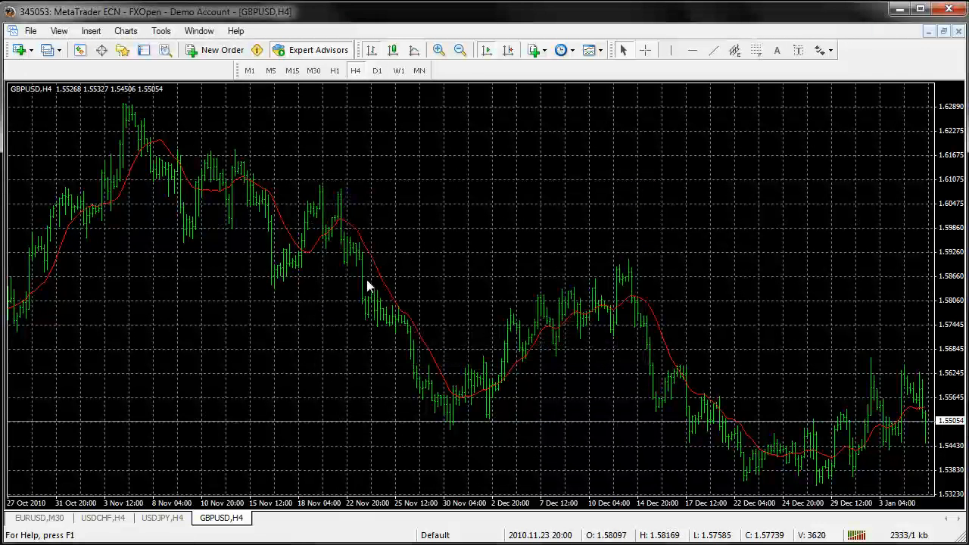
right_click(380, 277)
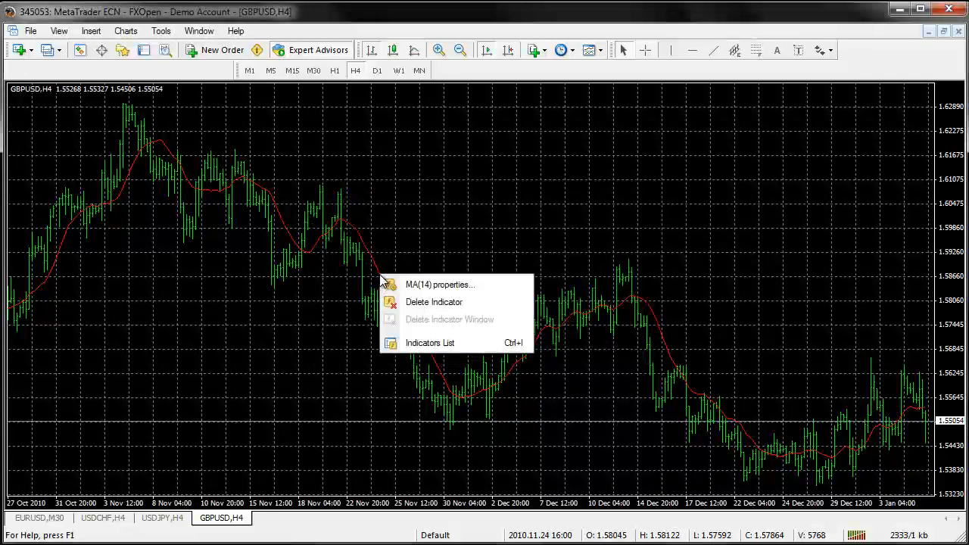
click(426, 285)
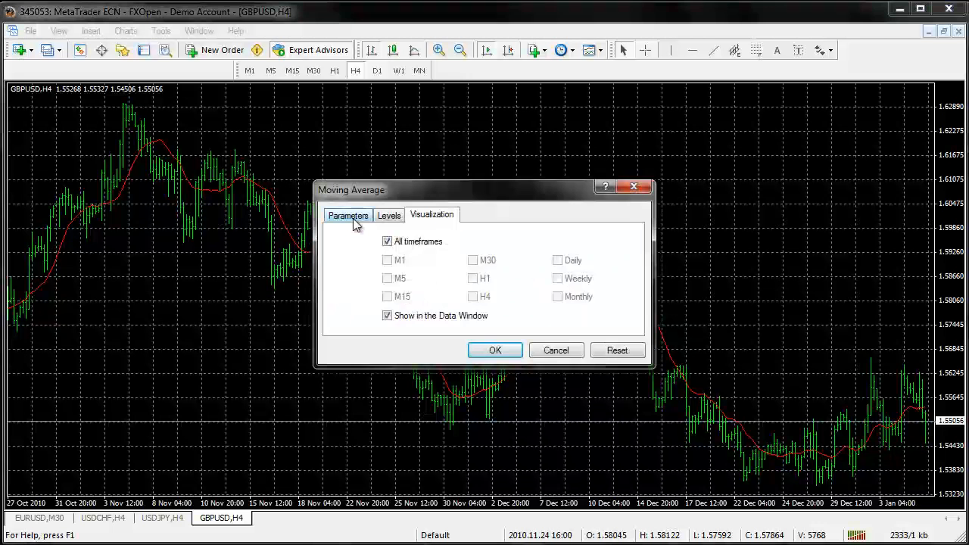
click(349, 218)
click(390, 220)
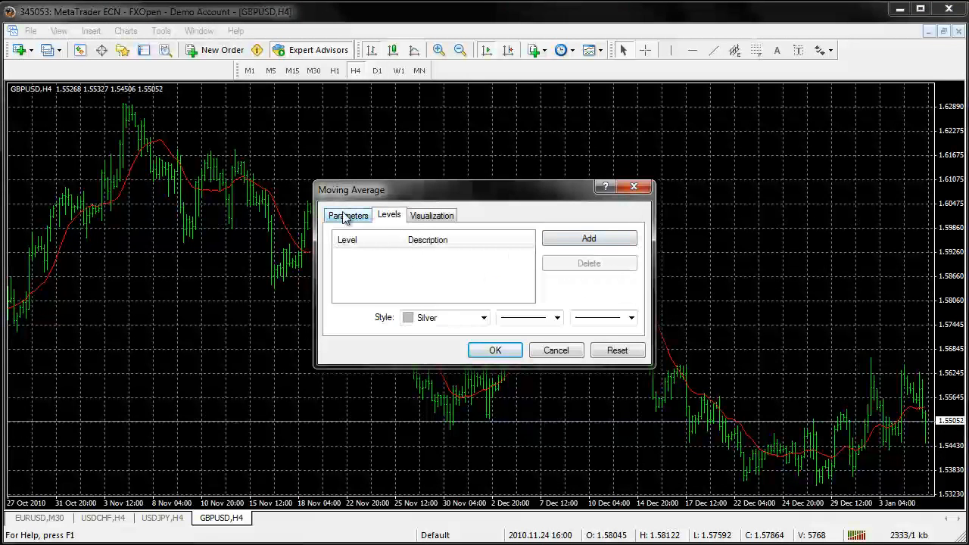
click(634, 187)
Set the GBPUSD,H4 chart type to Bar Chart and switch it to Candlesticks
click(91, 31)
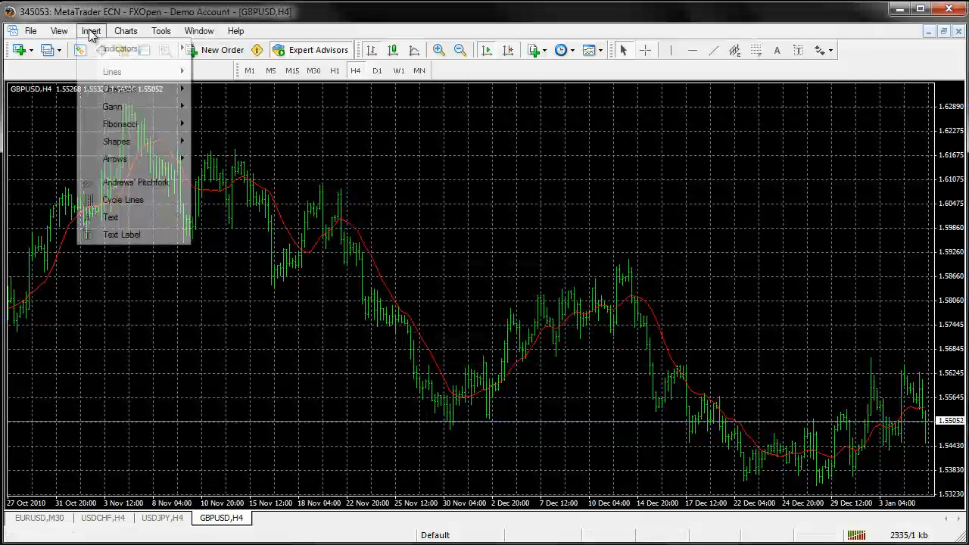
mouse_move(122, 32)
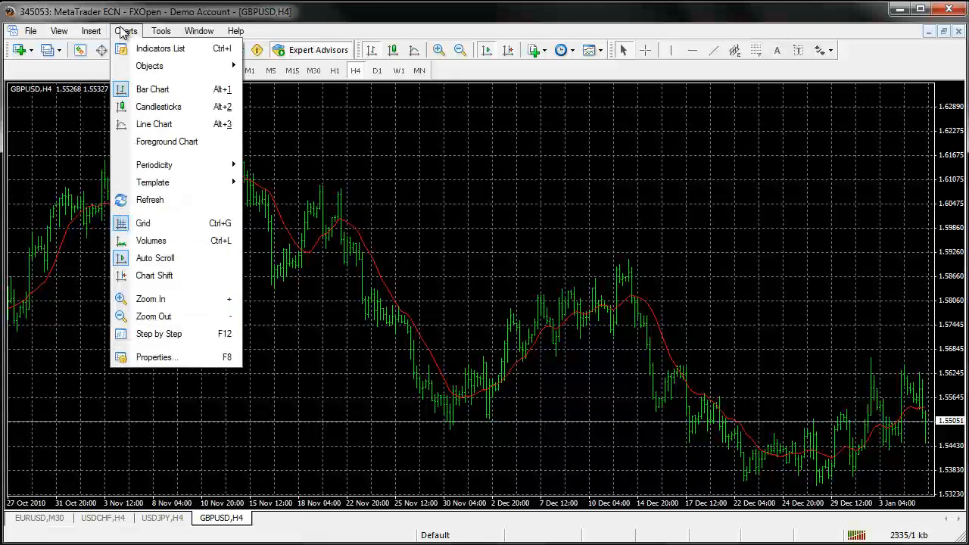
click(151, 89)
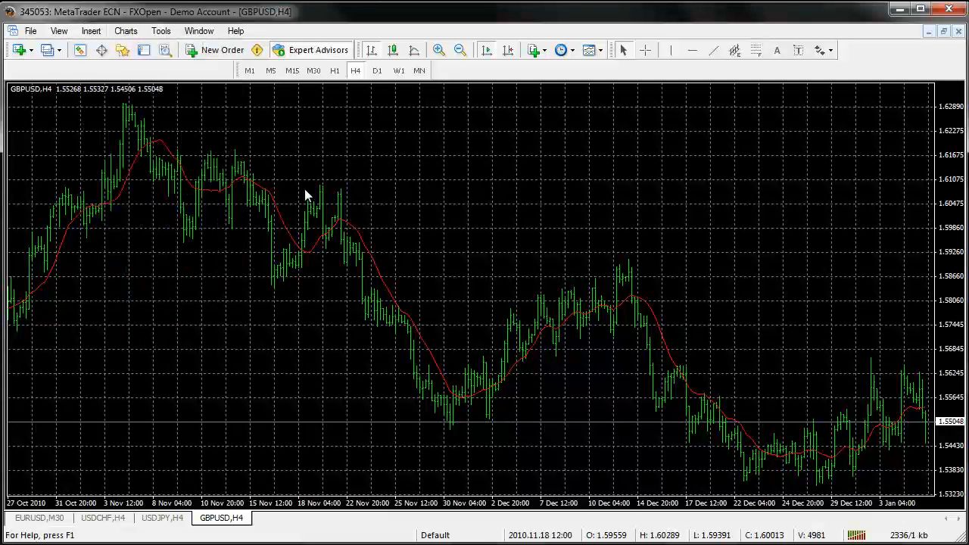
click(125, 31)
click(146, 109)
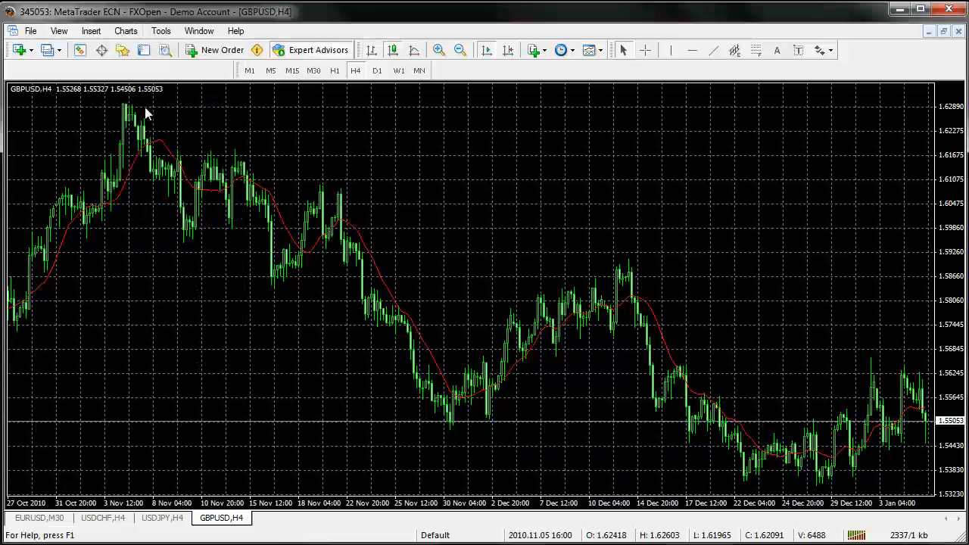
Zoom in on the GBPUSD,H4 chart to inspect the candles, and return the chart type to Bar Chart
click(439, 50)
drag(257, 150, 181, 154)
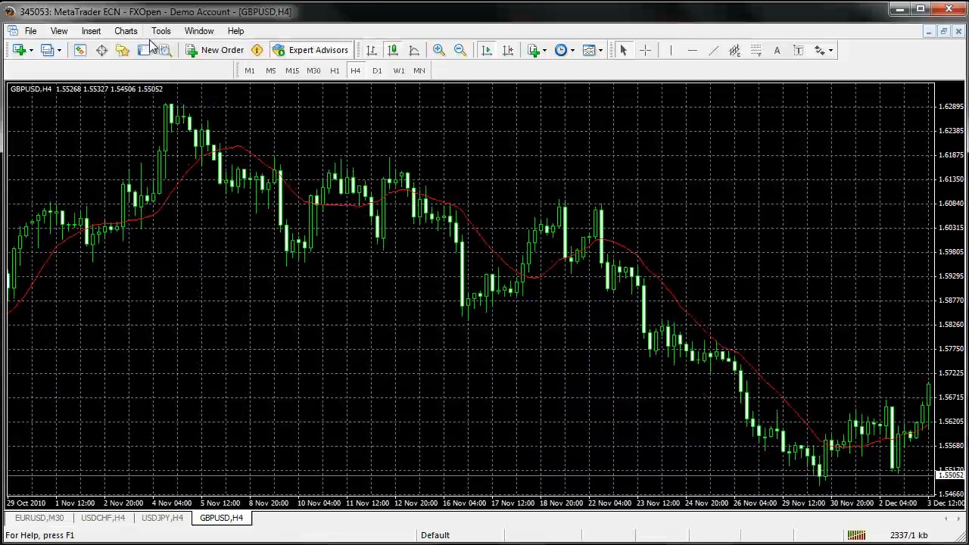
click(125, 31)
click(136, 91)
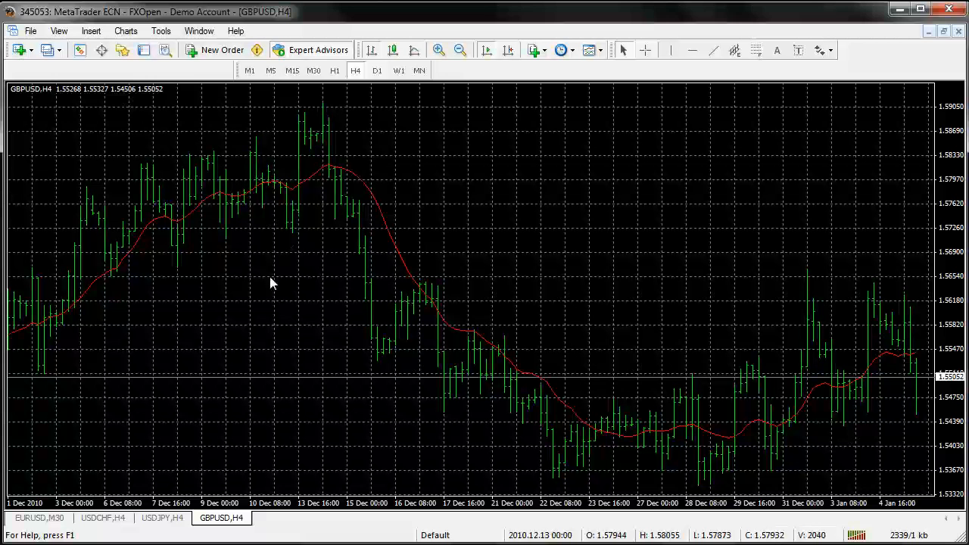
Change the periodicity of the GBPUSD chart to 1 Hour (H1)
click(92, 32)
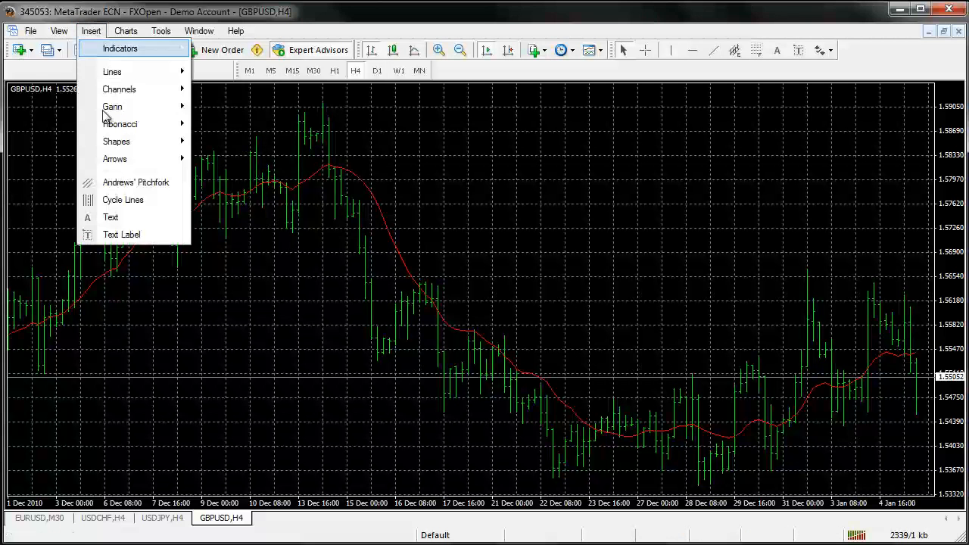
mouse_move(127, 159)
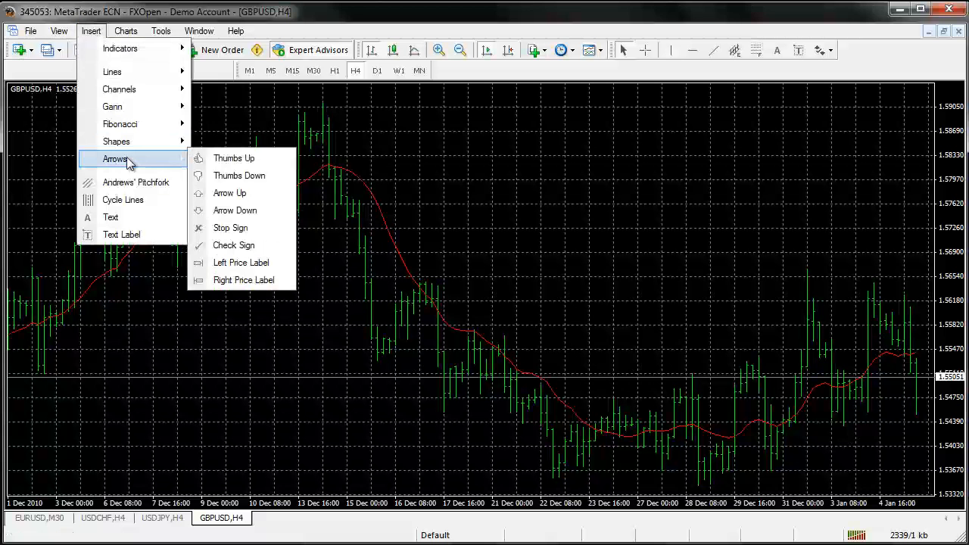
mouse_move(127, 31)
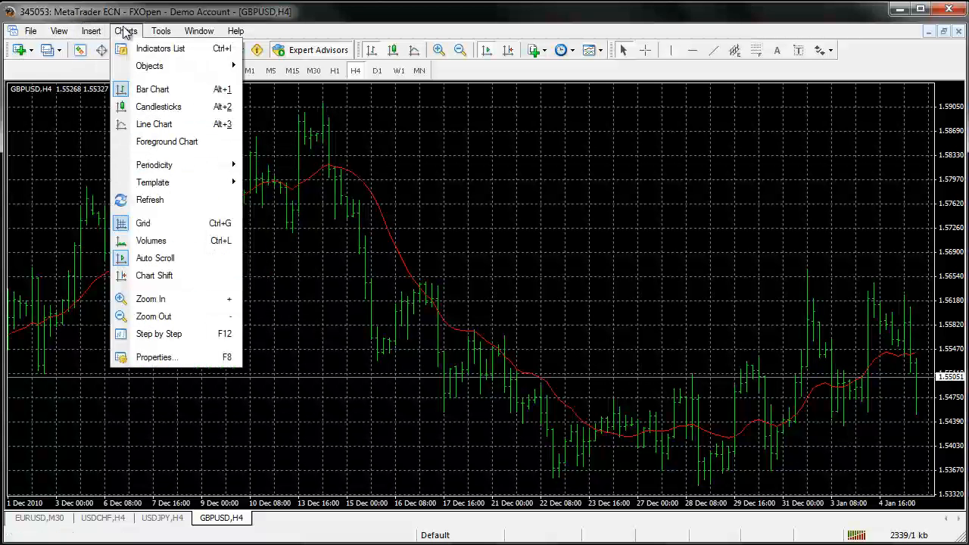
mouse_move(184, 171)
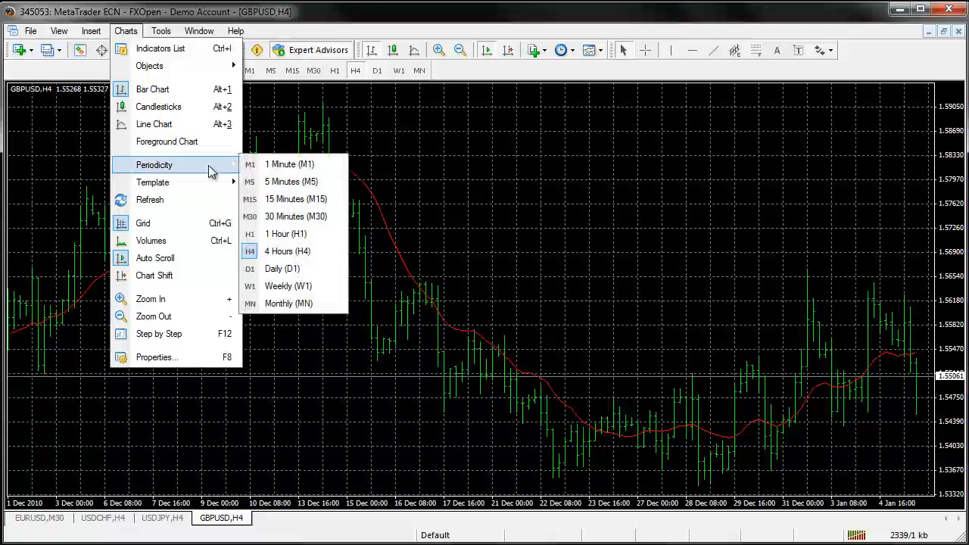
click(296, 234)
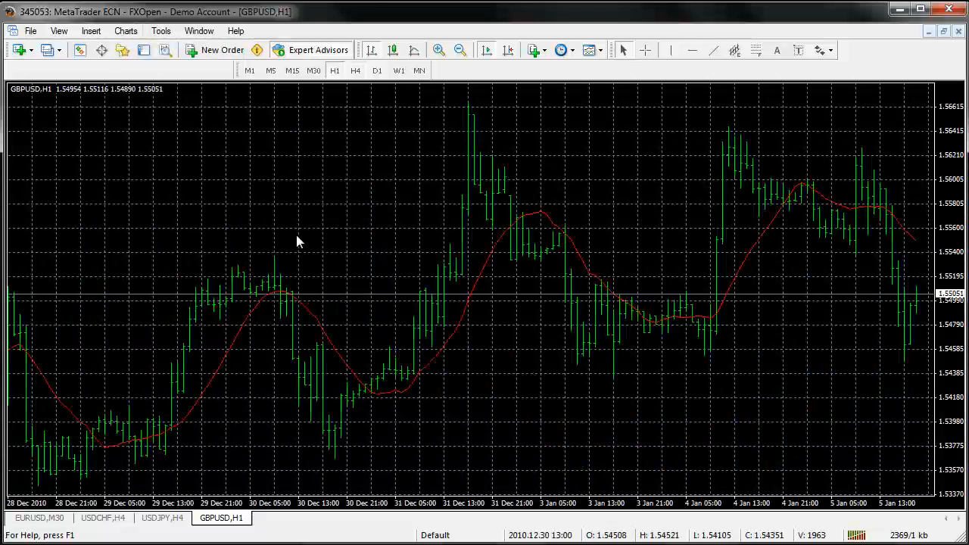
Hide the grid on the GBPUSD,H1 chart and show it again
click(125, 31)
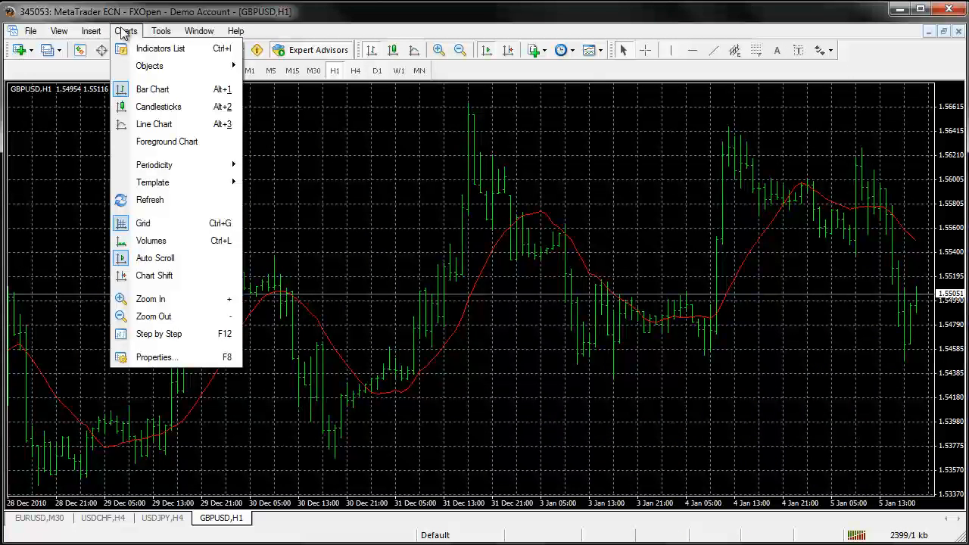
click(143, 227)
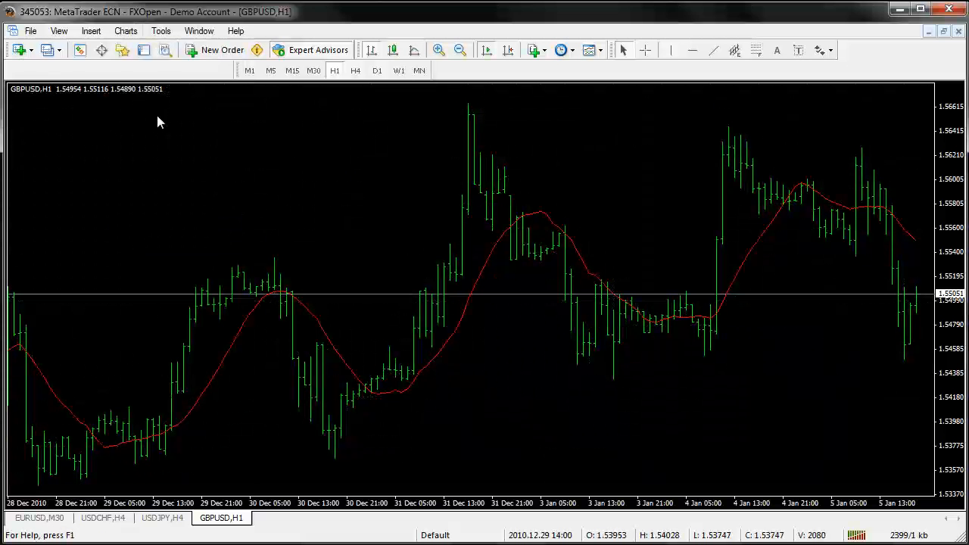
click(127, 34)
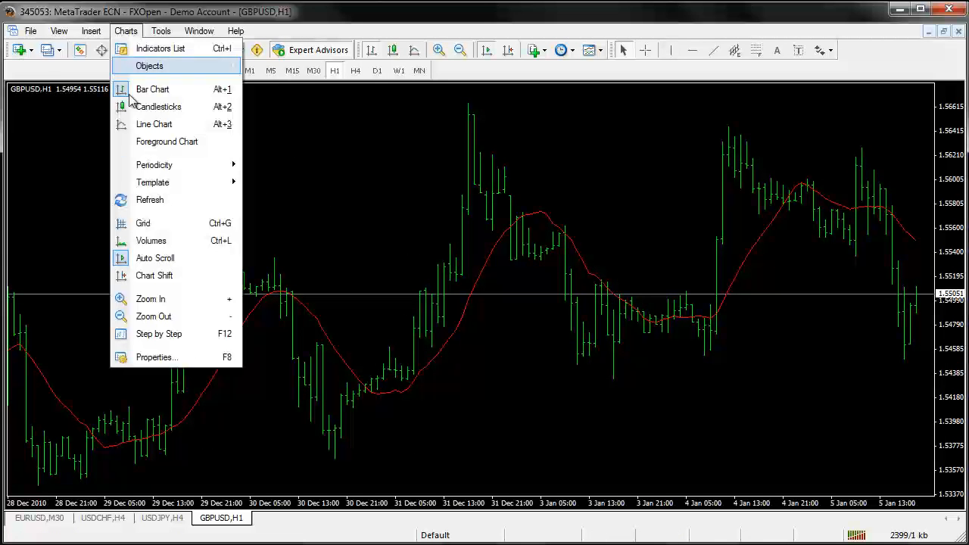
click(143, 224)
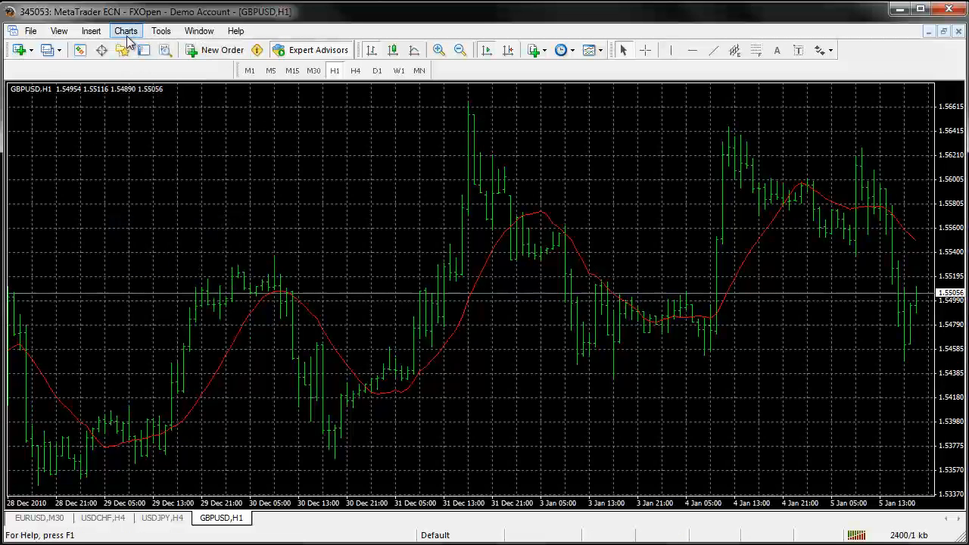
Display the volumes on the GBPUSD,H1 chart
click(126, 31)
click(152, 240)
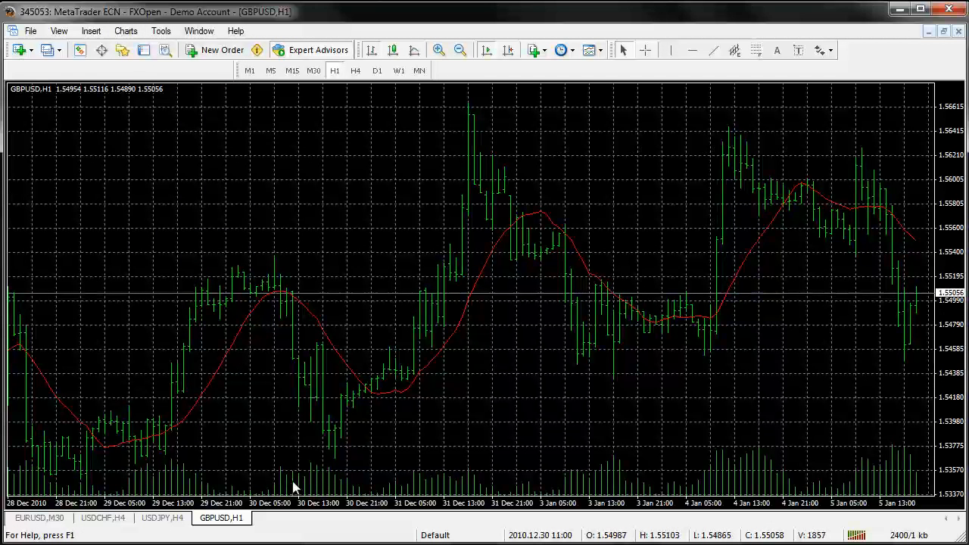
Look at the Auto Scroll option, and scroll the GBPUSD,H1 chart back through its history and forward to the latest bars
click(91, 31)
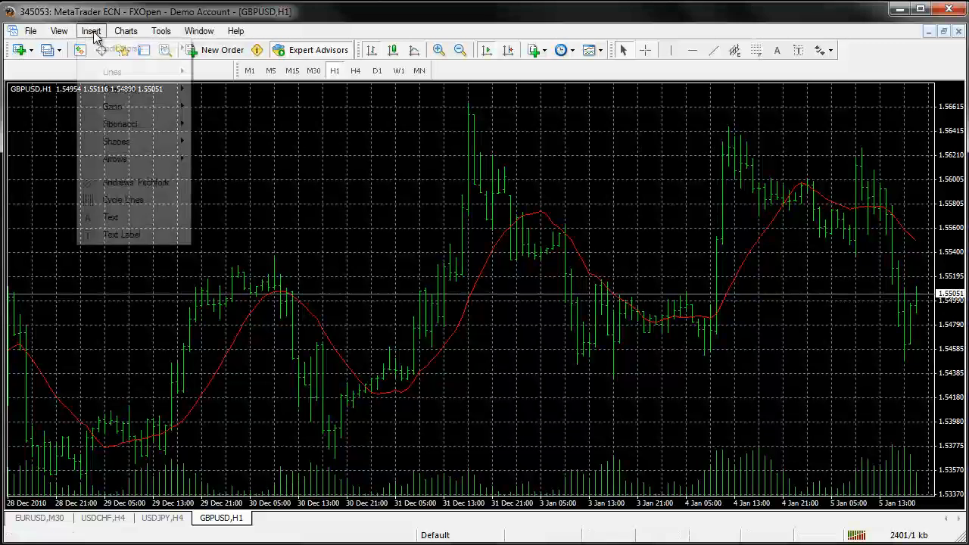
mouse_move(124, 34)
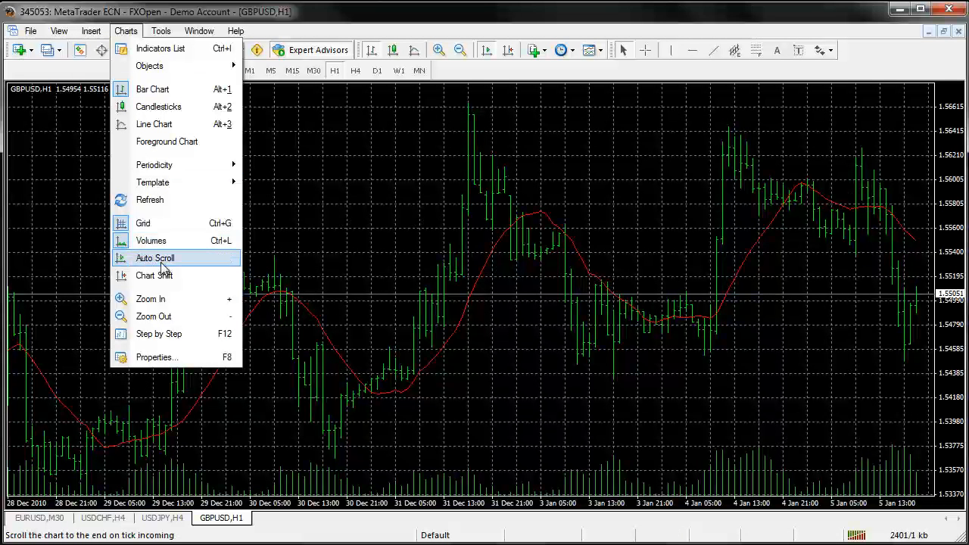
click(614, 310)
scroll(592, 317, up, 8)
scroll(598, 316, down, 6)
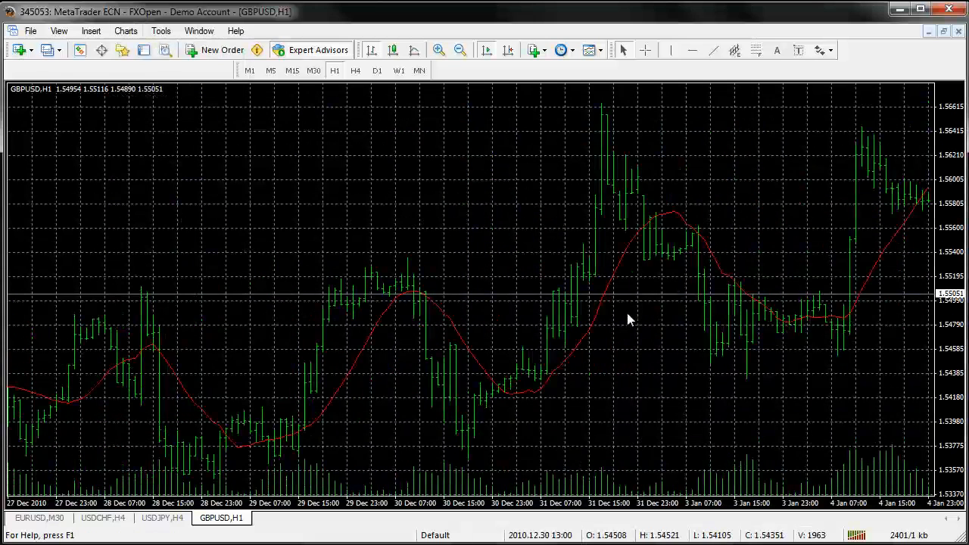
scroll(765, 328, down, 3)
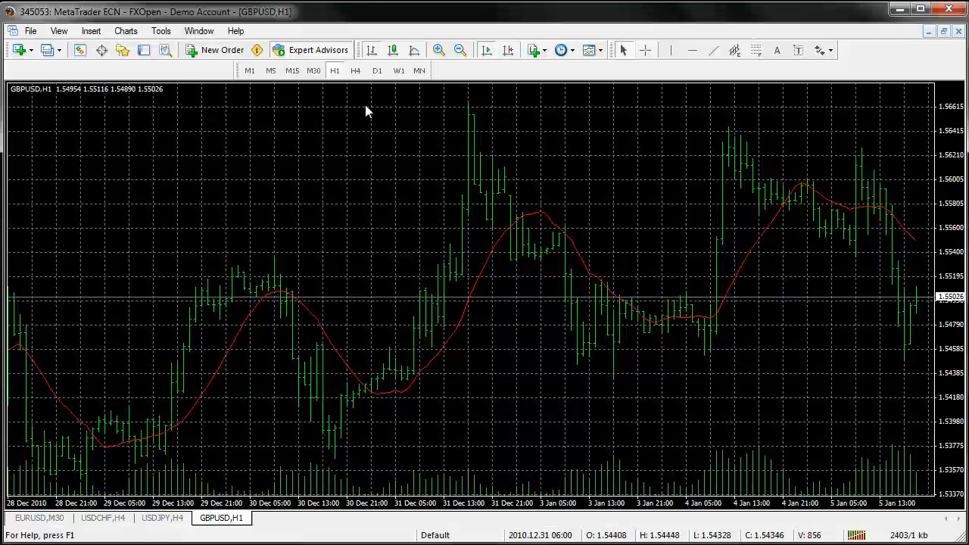
Turn on Chart Shift for the GBPUSD,H1 chart
click(128, 33)
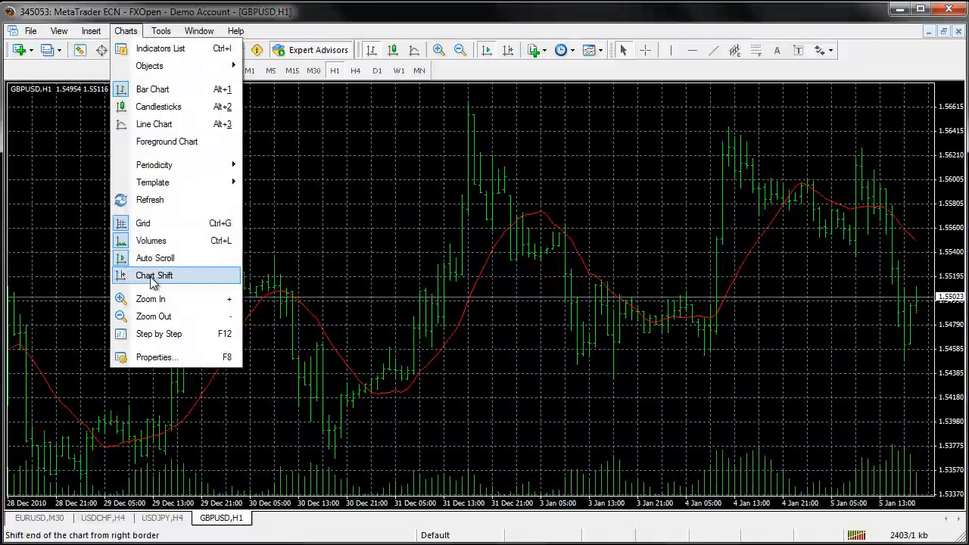
click(151, 277)
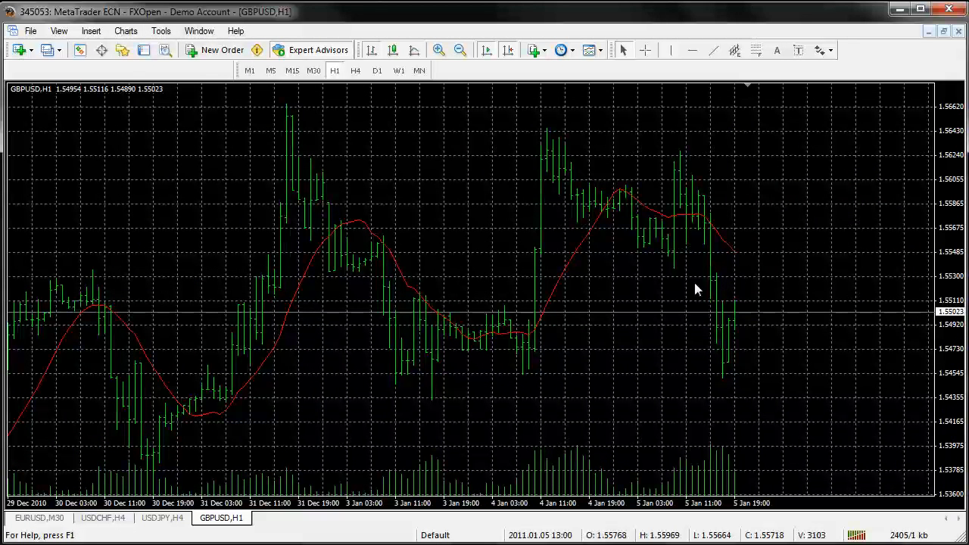
View the color settings in the GBPUSD,H1 chart properties and close them without changes
click(126, 31)
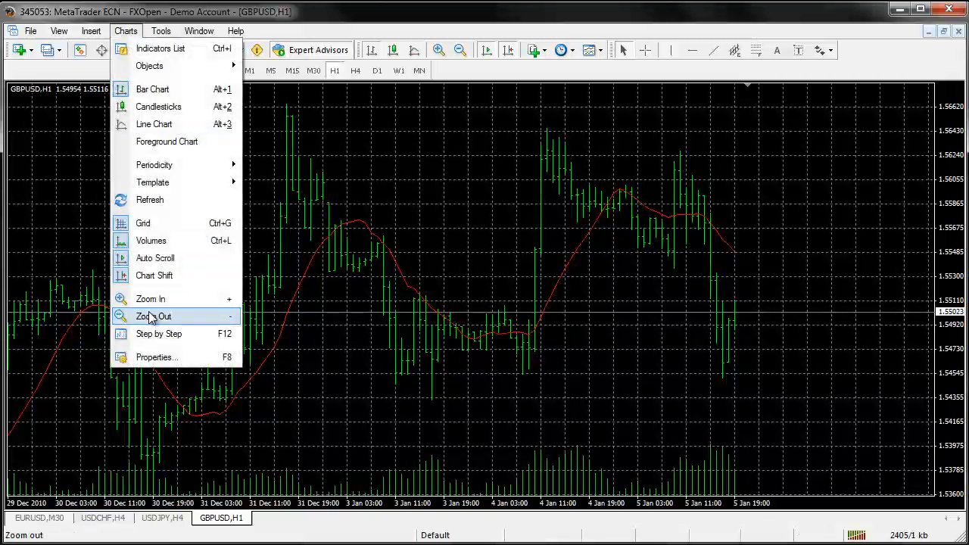
click(154, 357)
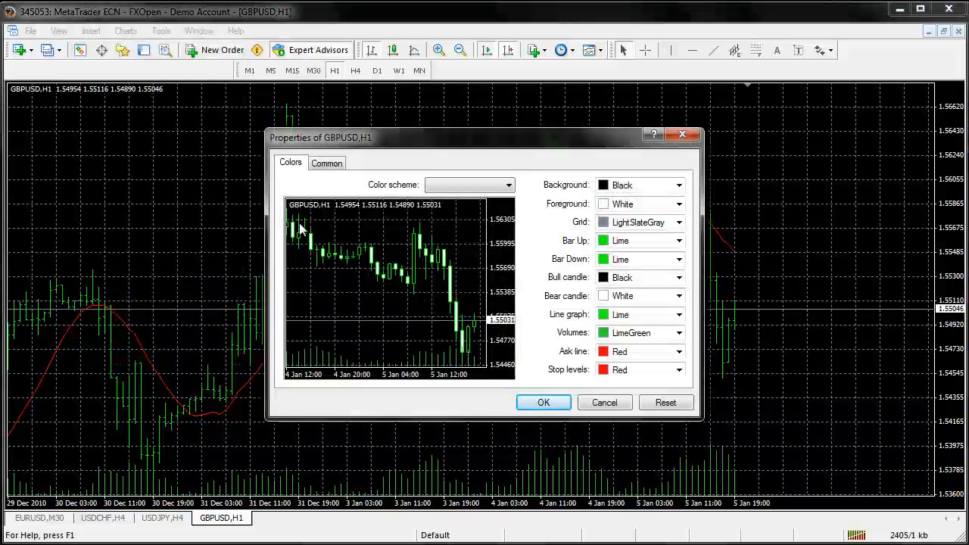
click(682, 135)
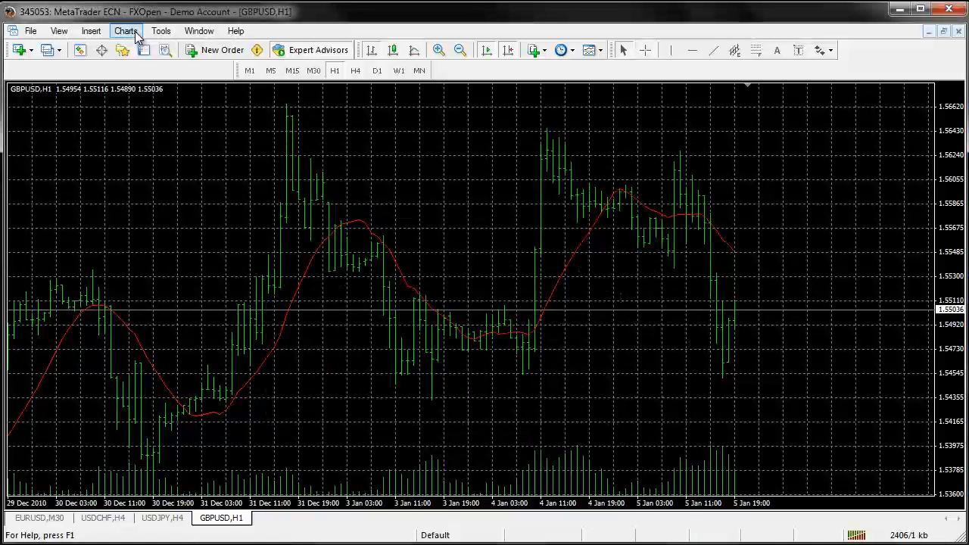
Open a new order window for GBPUSD, examine its fields and close it without placing an order
click(127, 31)
mouse_move(159, 31)
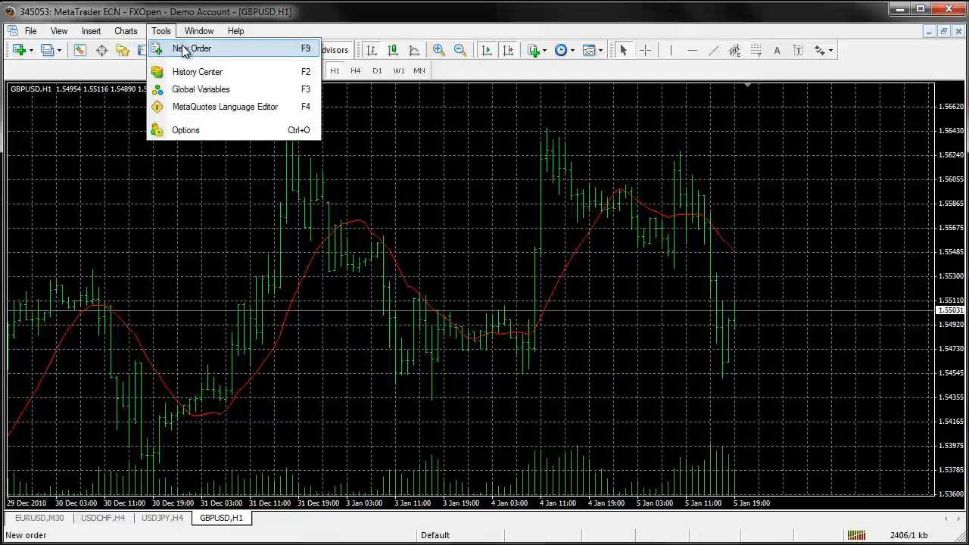
click(225, 51)
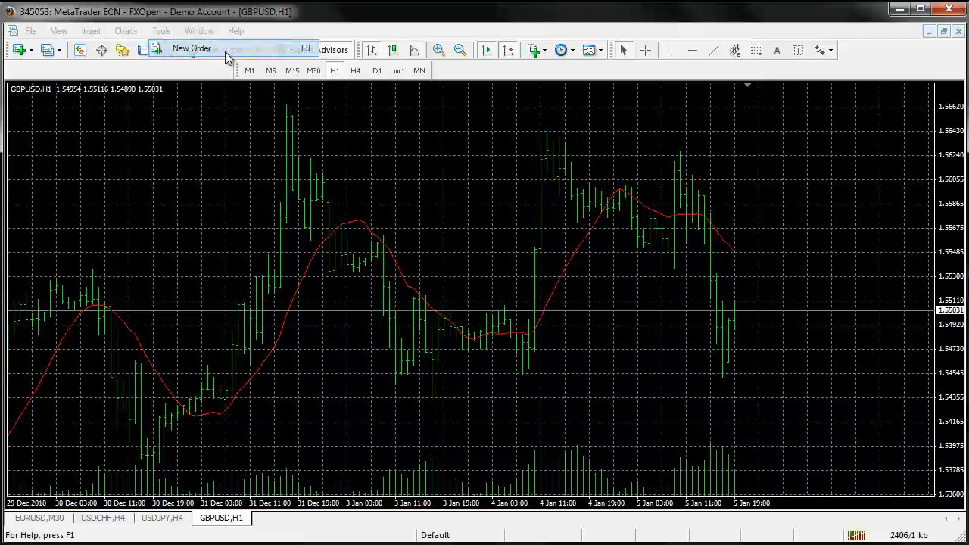
drag(335, 43, 378, 76)
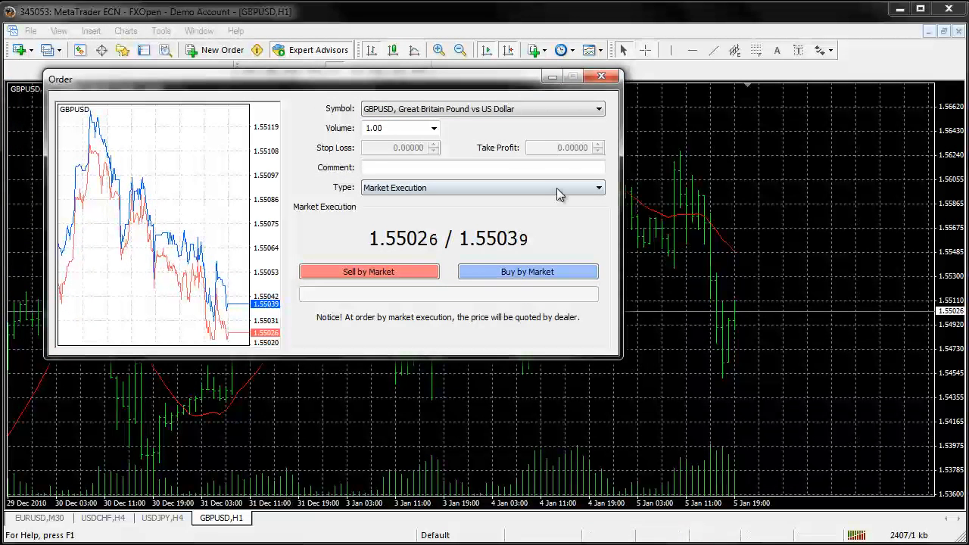
click(601, 77)
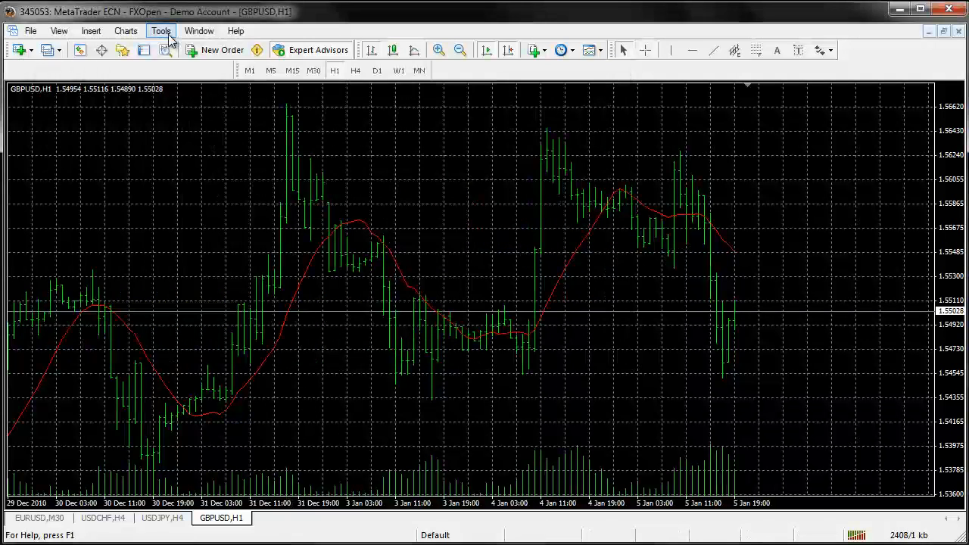
Review the Charts, Objects, Trade, Expert Advisors, Email, Publisher and Events settings in the terminal options, and close them unchanged
click(167, 34)
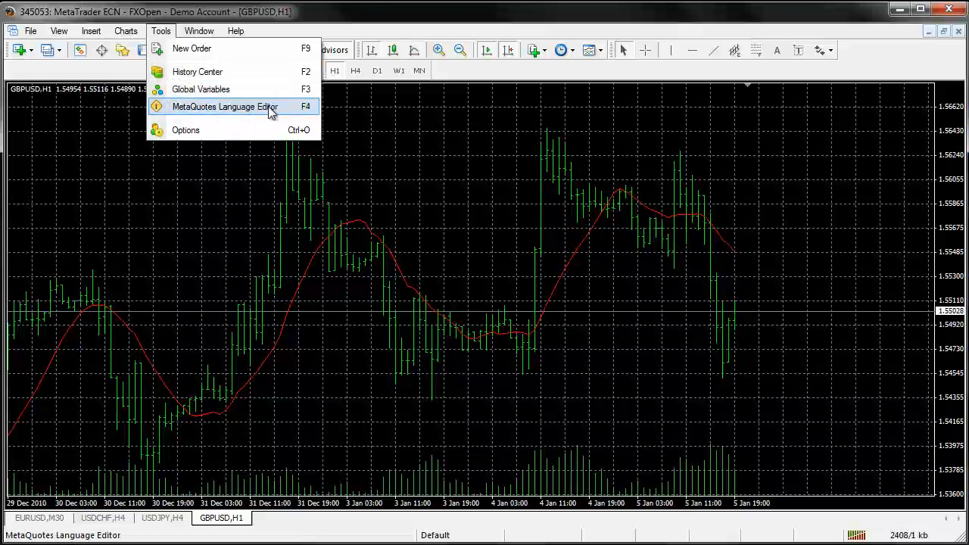
click(204, 133)
click(318, 182)
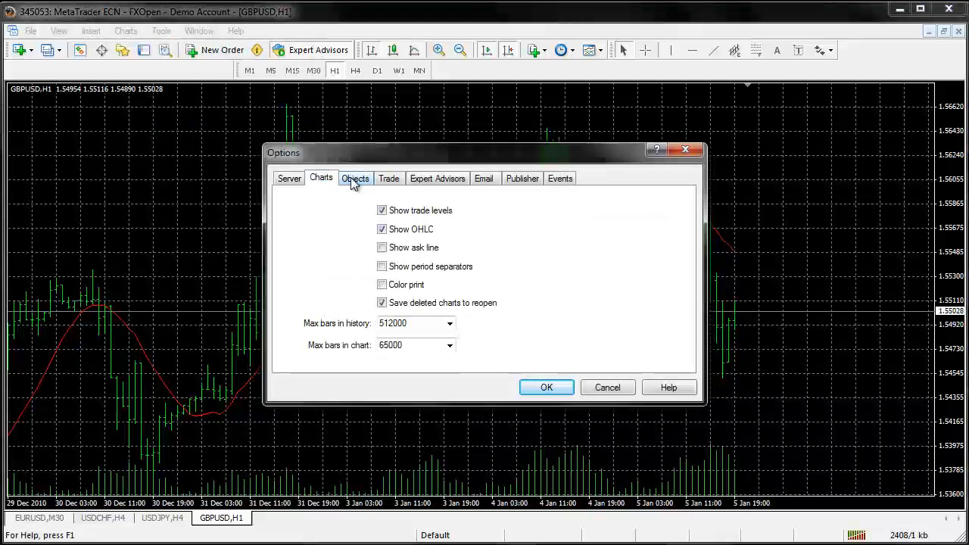
click(355, 182)
click(388, 181)
click(418, 182)
click(484, 179)
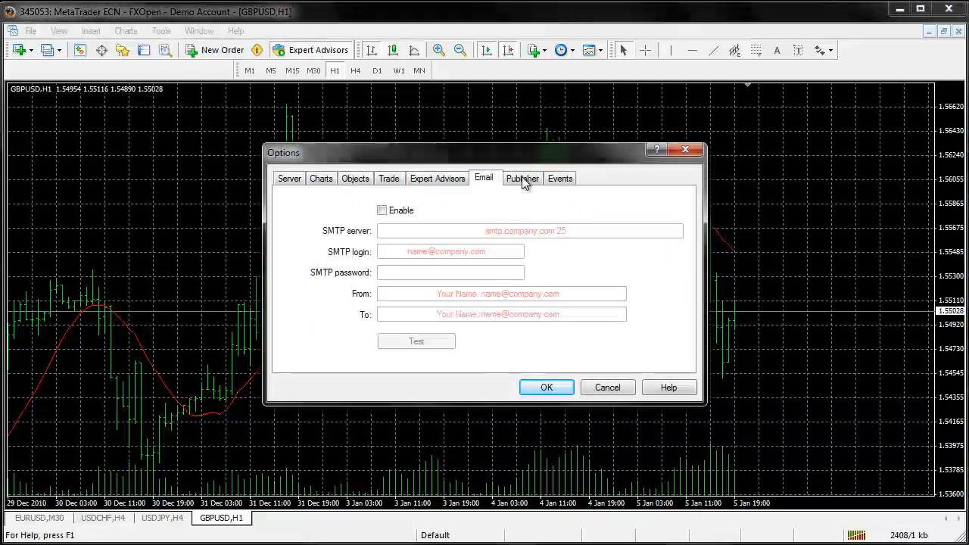
click(522, 180)
click(560, 179)
click(685, 151)
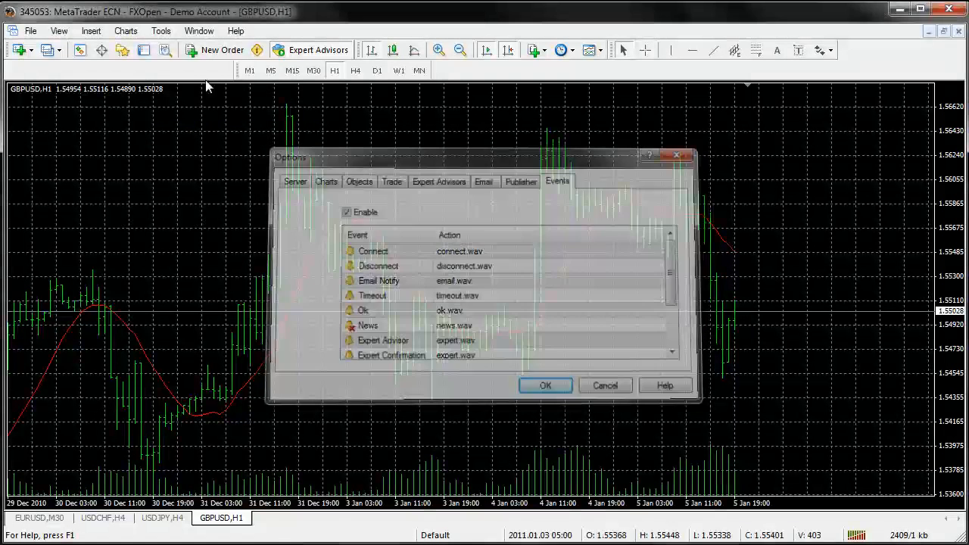
Open the help Userguide and search its topics for "buy stop"
click(197, 32)
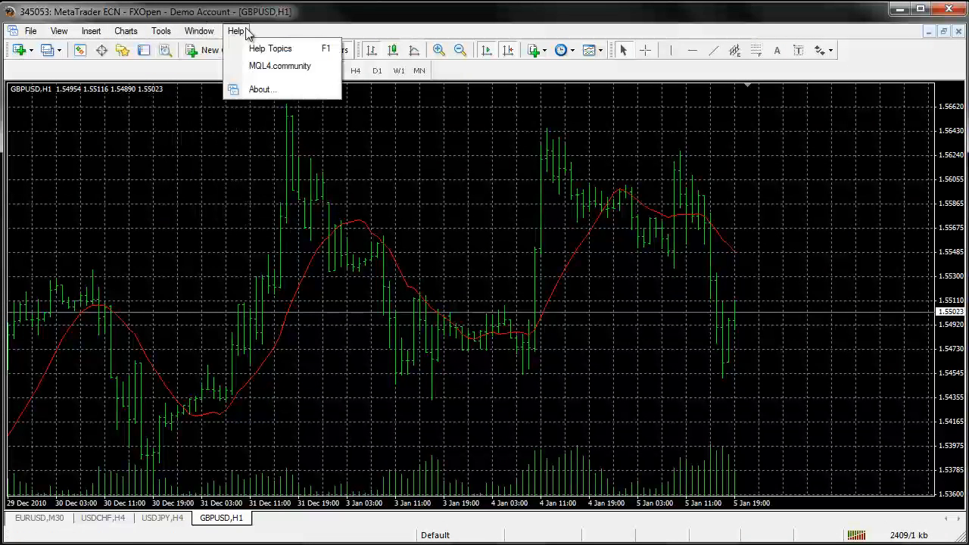
click(265, 49)
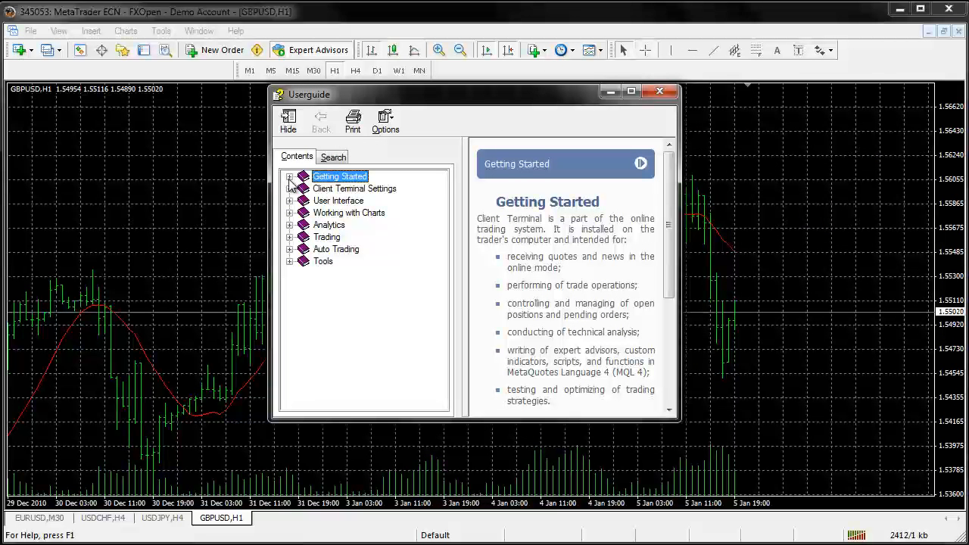
click(338, 157)
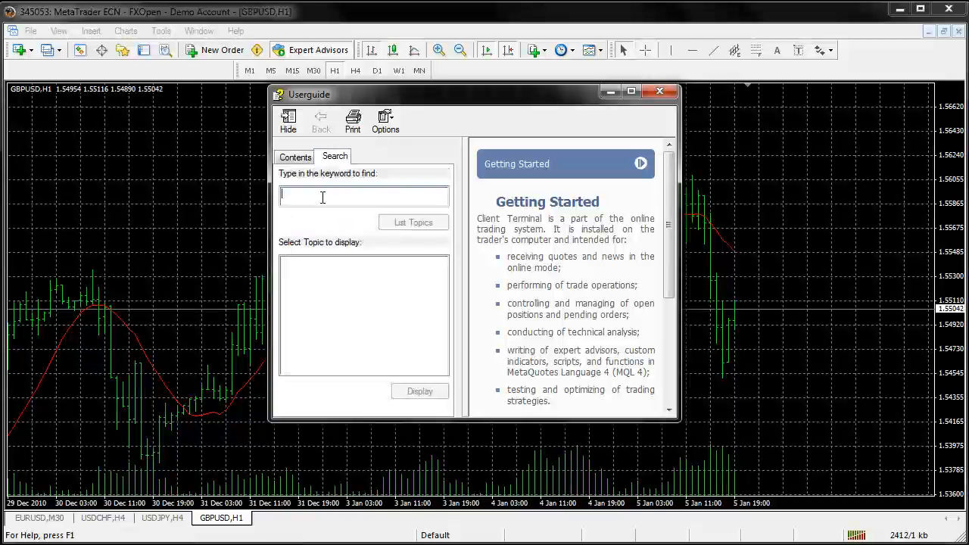
click(323, 198)
text(by)
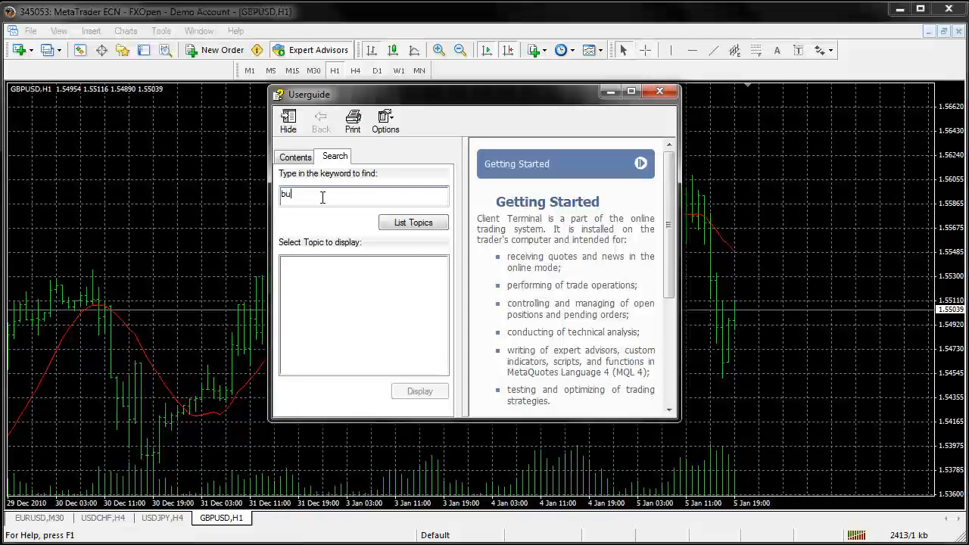
key(Return)
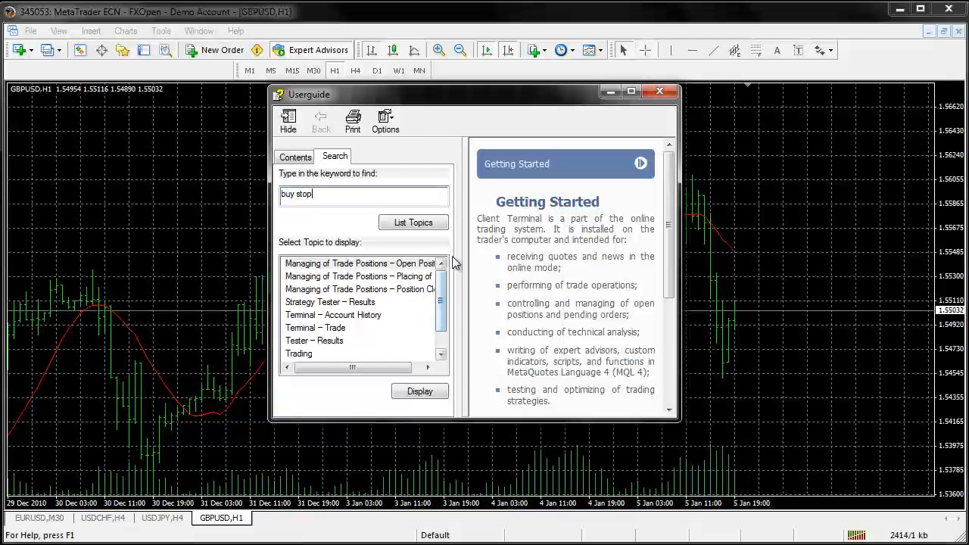
Widen the Userguide and its topic list, and open the topic Managing of Trade Positions – Placing of Pending Orders
drag(680, 313, 877, 313)
drag(470, 314, 606, 311)
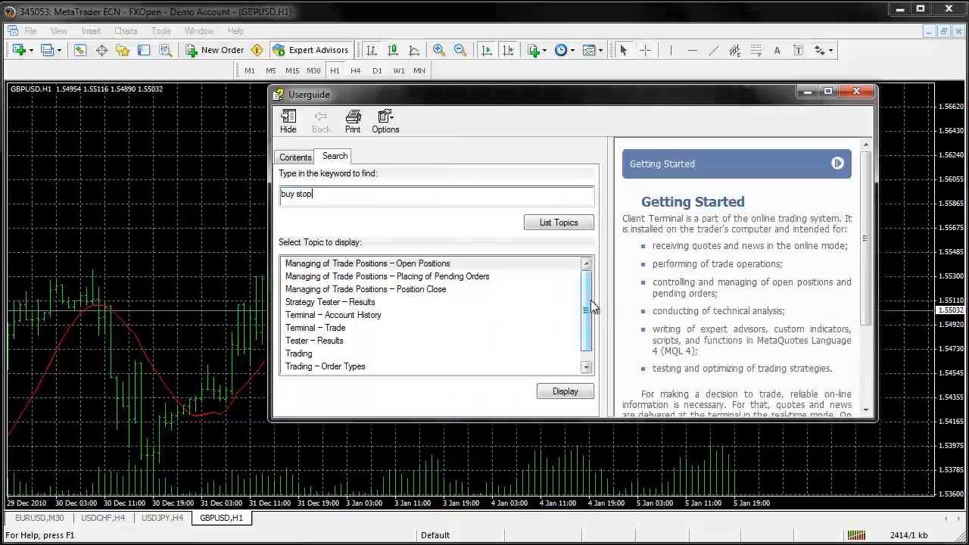
click(452, 280)
double_click(452, 280)
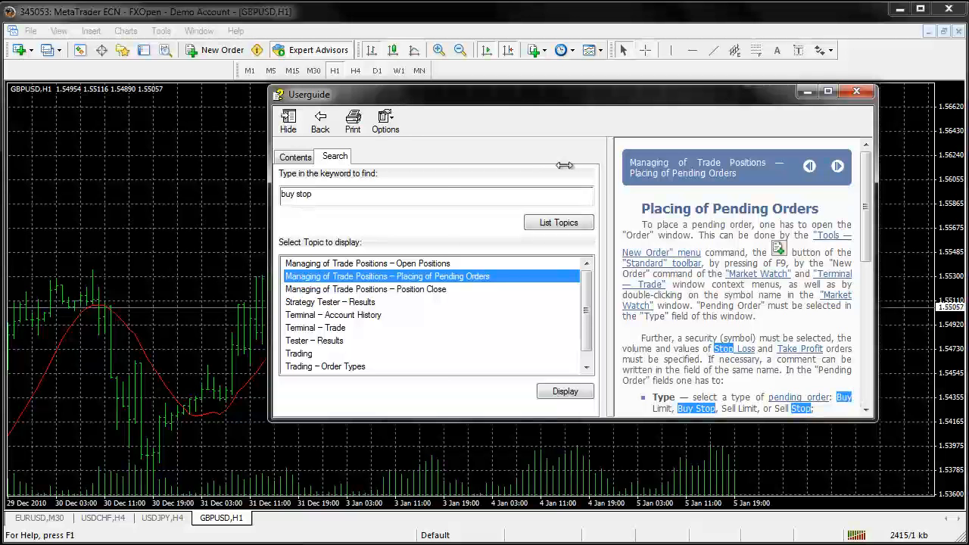
Narrow the topic list, and reposition and enlarge the Userguide window to read the whole Placing of Pending Orders article
drag(564, 166, 430, 162)
drag(270, 100, 23, 107)
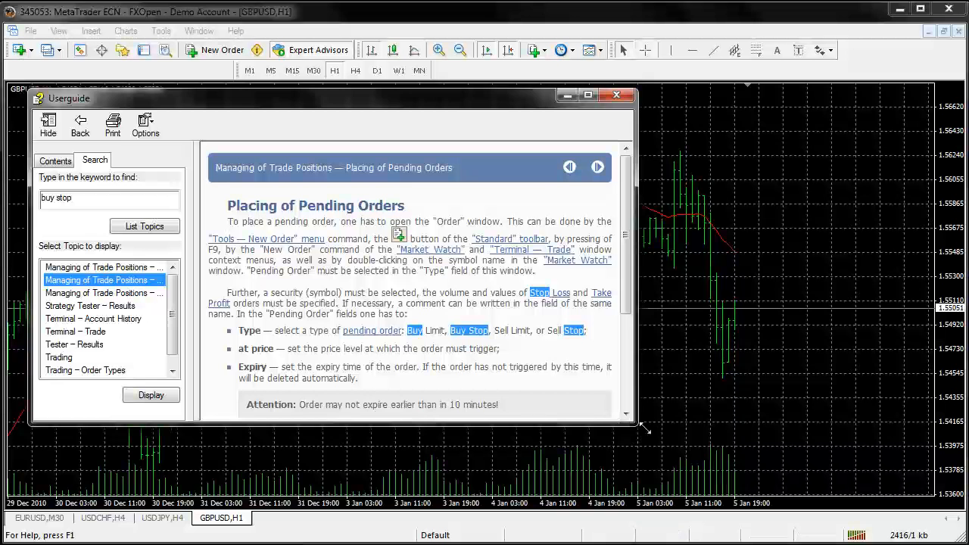
drag(644, 429, 882, 501)
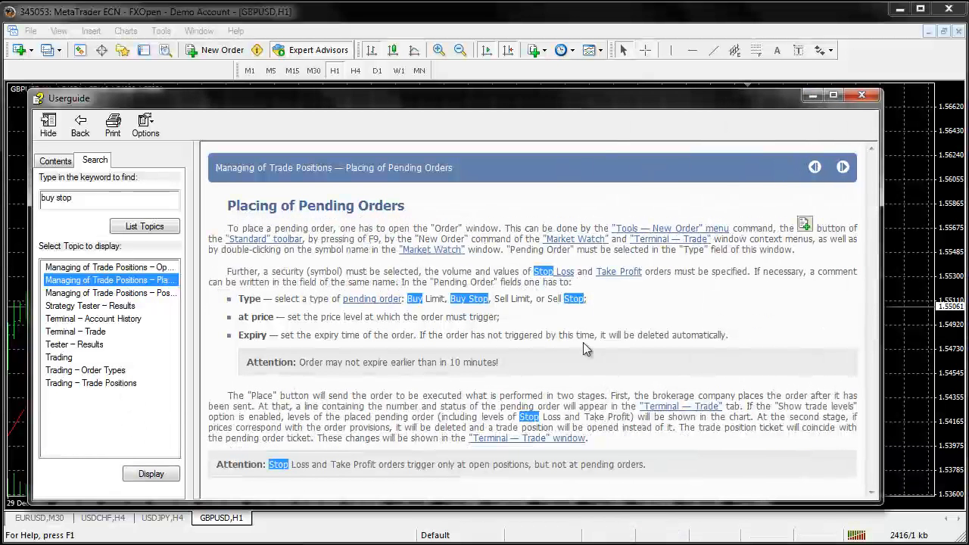
click(715, 328)
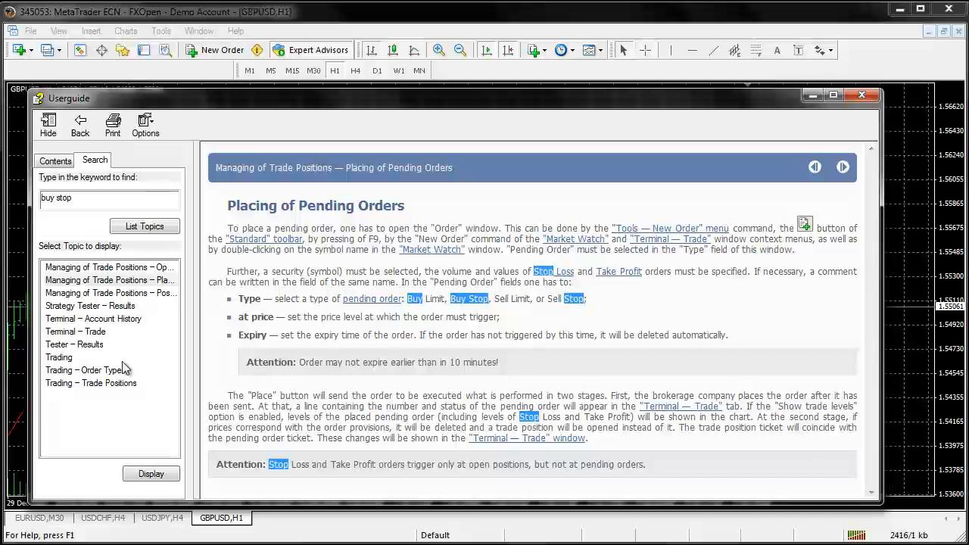
Open the Trading – Order Types topic, read the order descriptions and diagrams, and close the Userguide
double_click(99, 370)
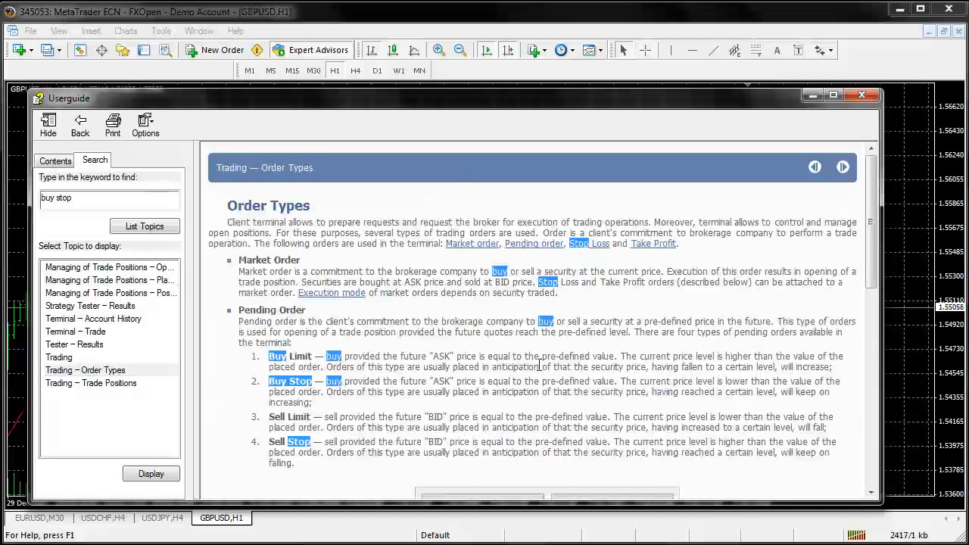
click(61, 372)
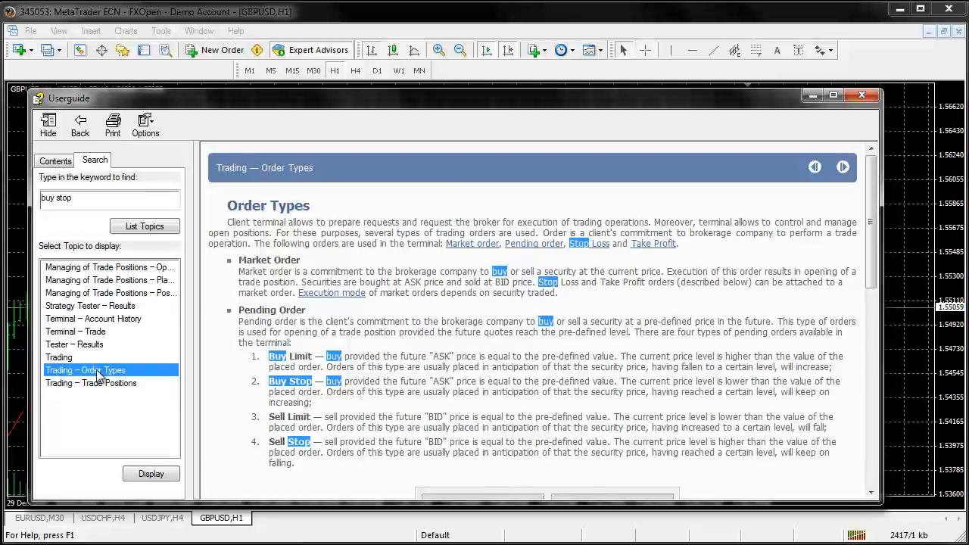
click(409, 353)
scroll(411, 353, down, 10)
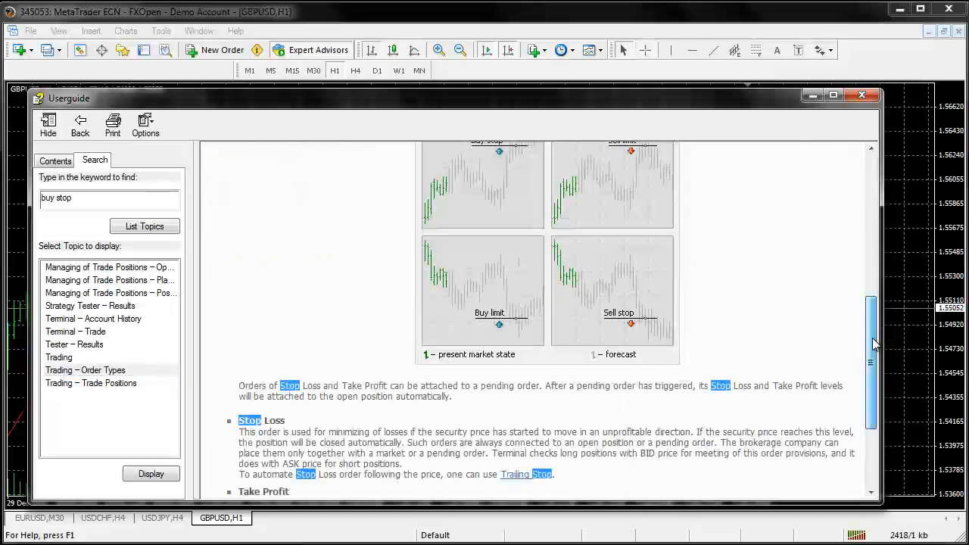
drag(871, 337, 864, 210)
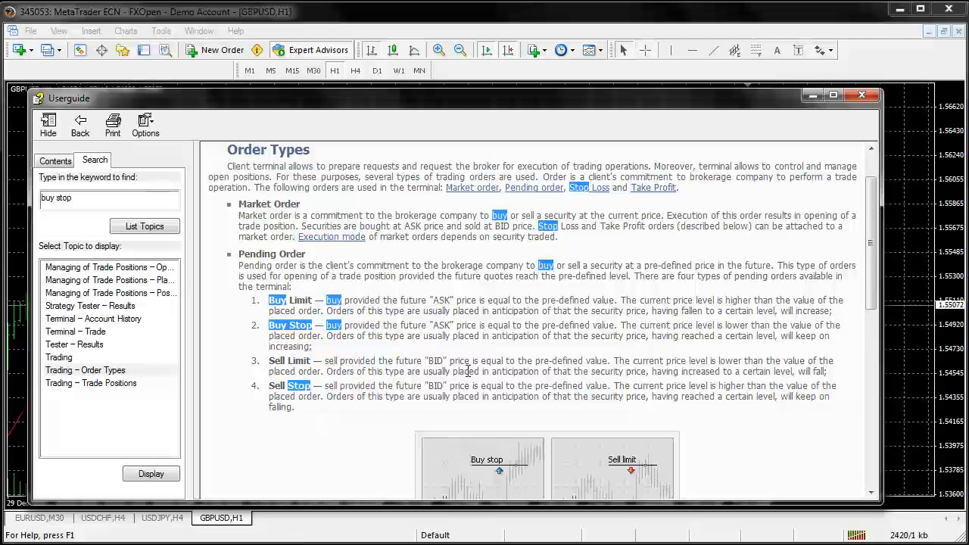
scroll(468, 371, down, 3)
scroll(342, 355, down, 2)
scroll(341, 355, up, 2)
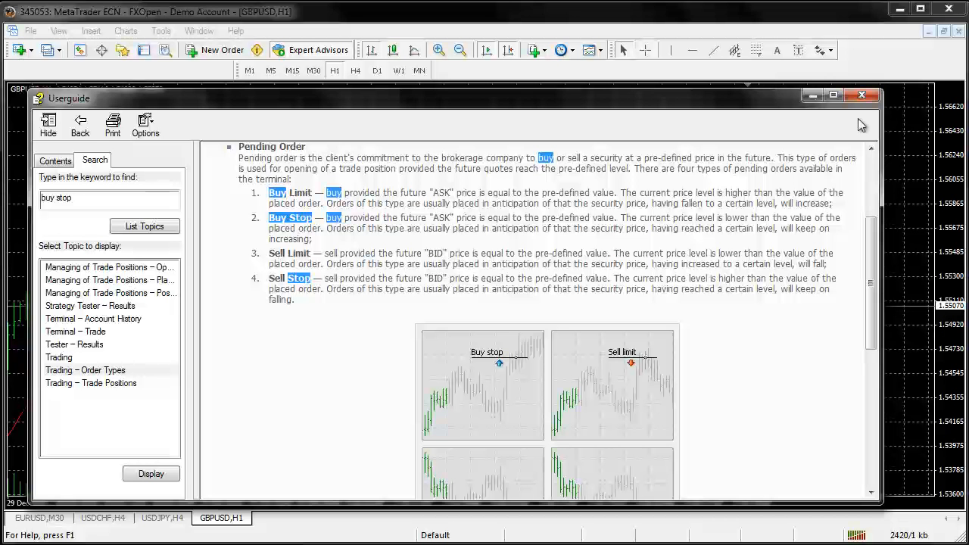
click(861, 96)
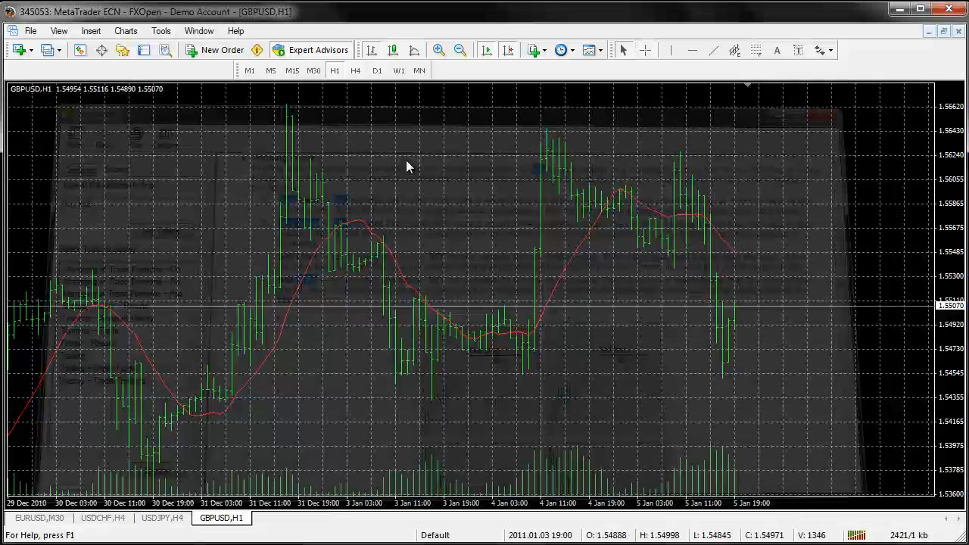